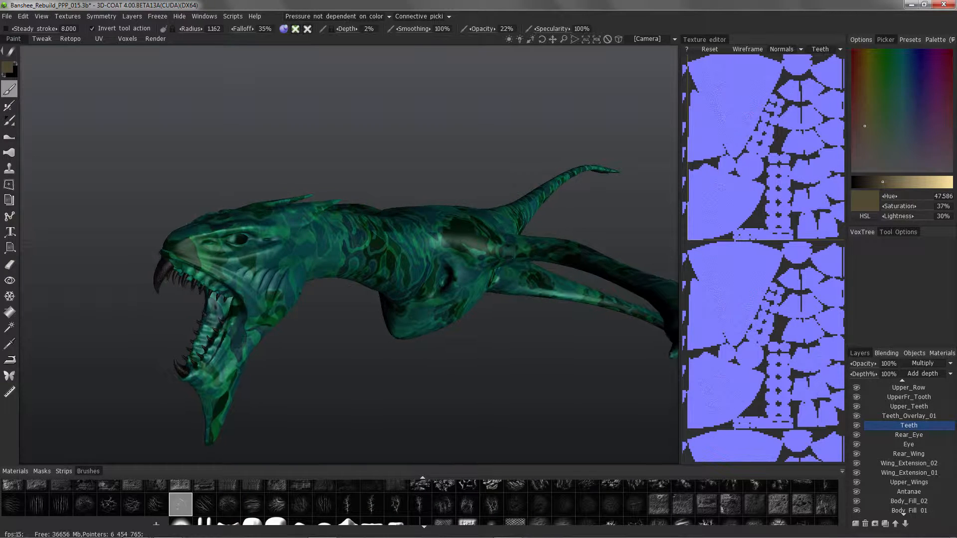
Set the Body_Fill_02 layer to HardMix blending at 30% opacity and toggle its visibility to compare the effect.
middle_click_drag(429, 378, 367, 336, "alt")
left_click_drag(367, 337, 357, 332, "alt")
left_click(907, 501)
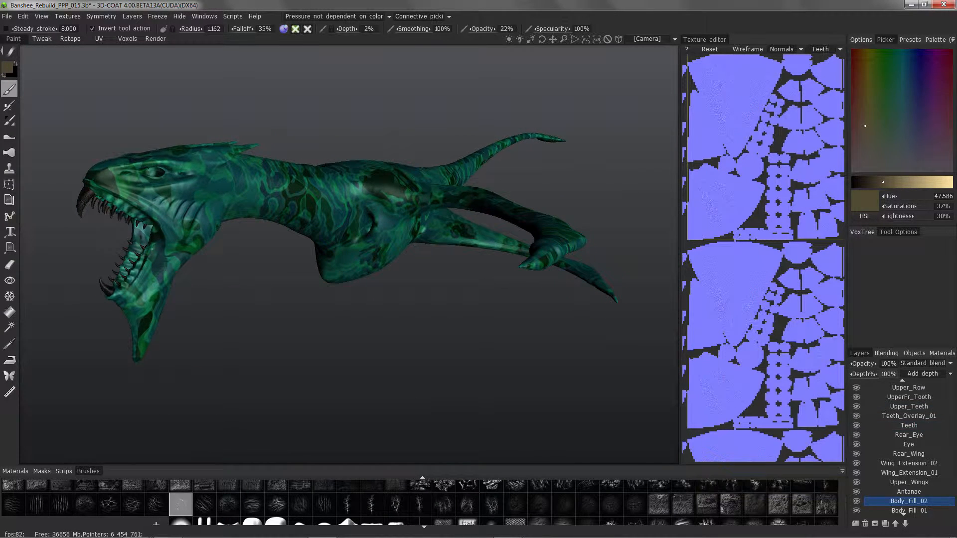
left_click(922, 363)
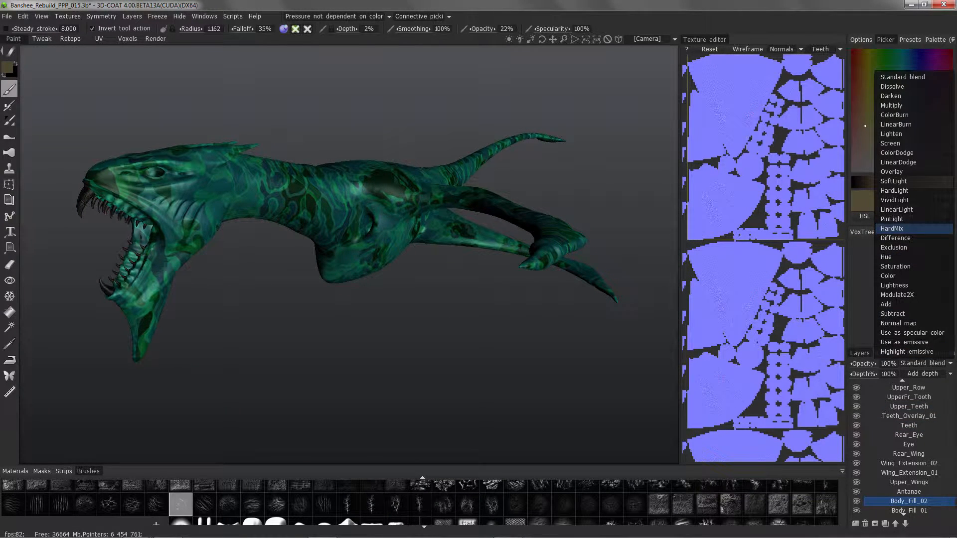
left_click(891, 228)
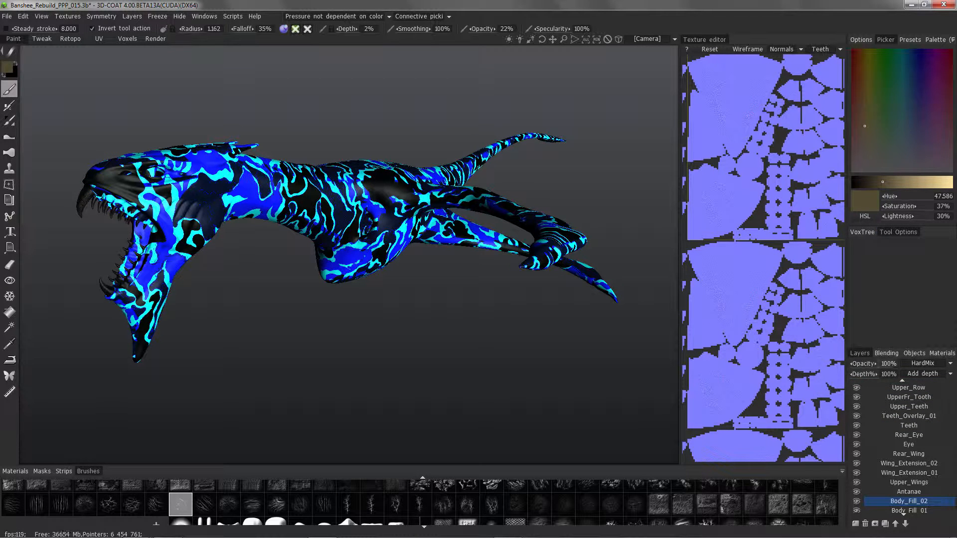
left_click(888, 363)
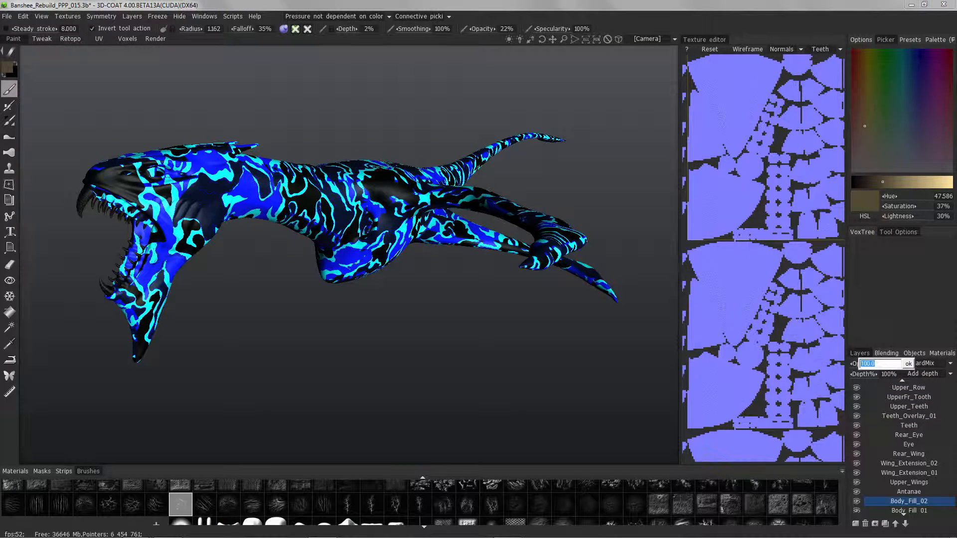
key("Return")
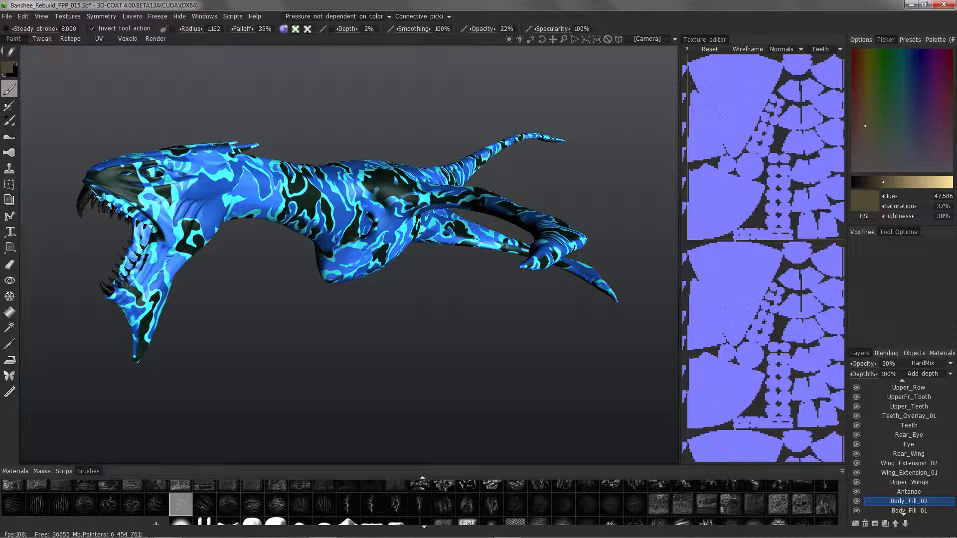
left_click(856, 501)
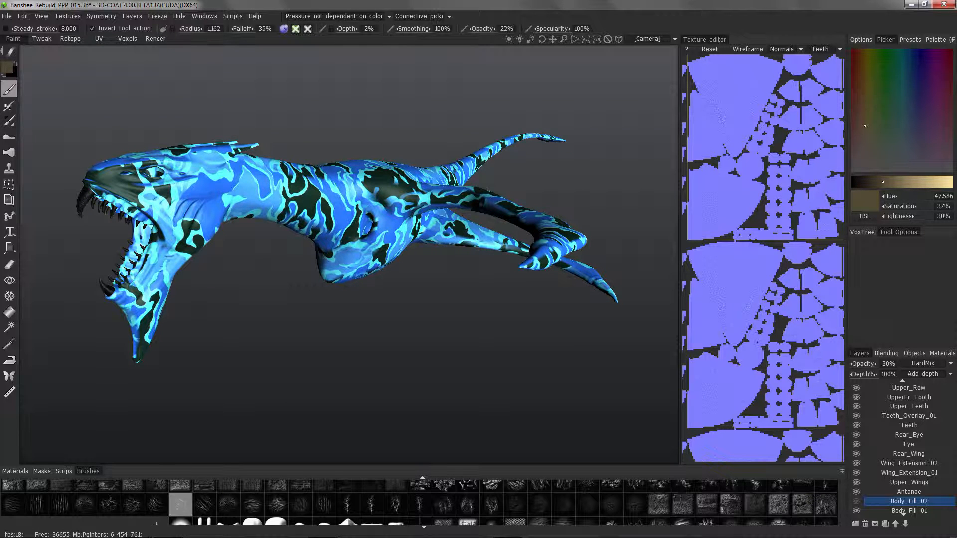
left_click(857, 501)
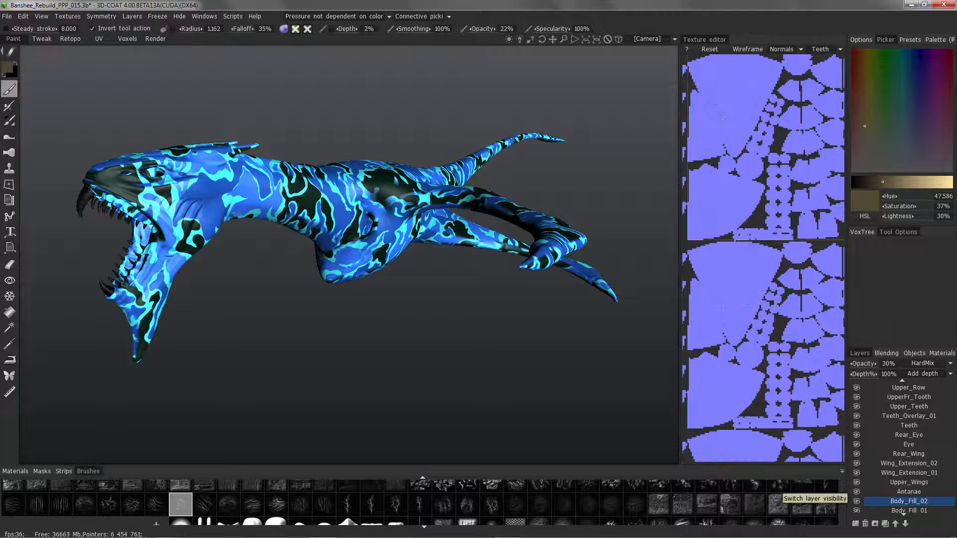
Set the Body_Fill_02 layer's opacity to 50%.
left_click(923, 363)
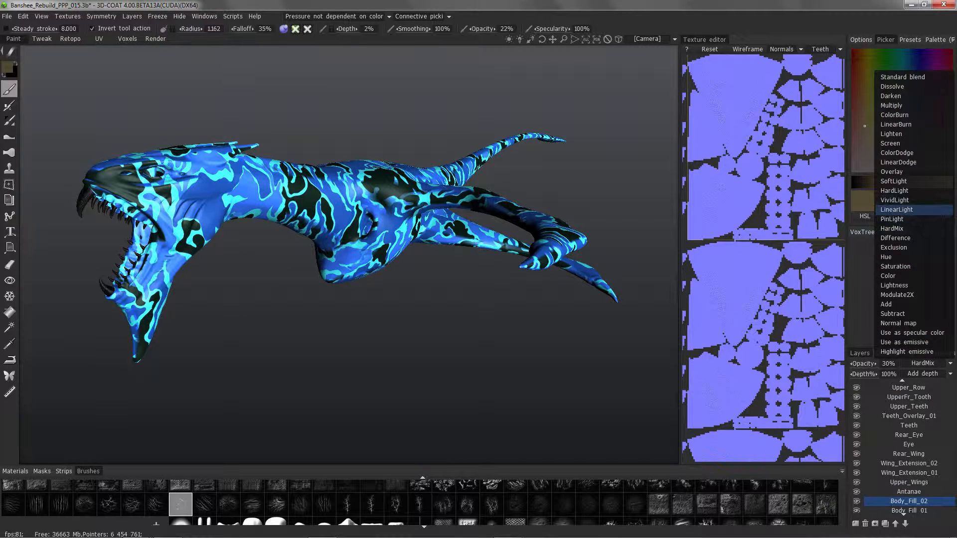
left_click(888, 363)
type("50")
key("Return")
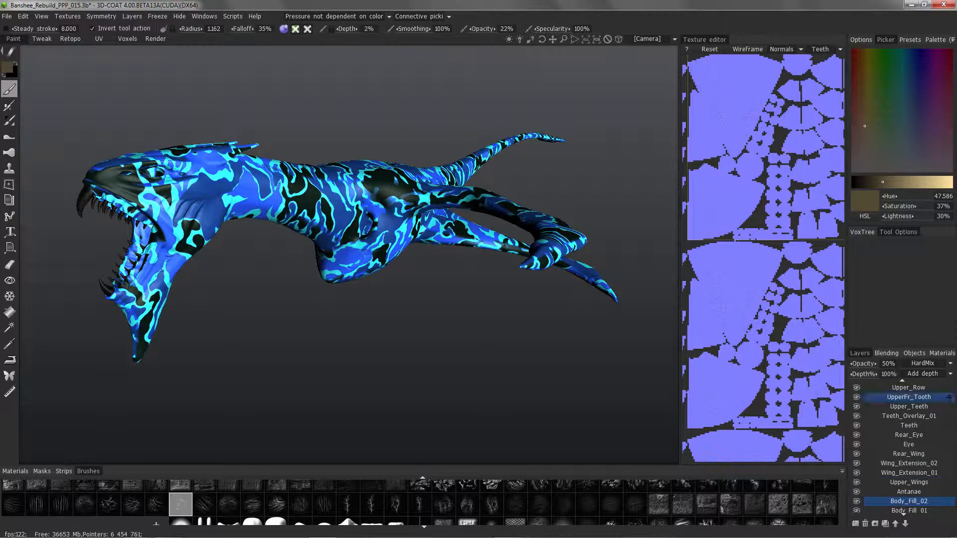
Try PinLight blending on the Body_Fill_02 layer and set the layer's opacity to 80%.
left_click(923, 362)
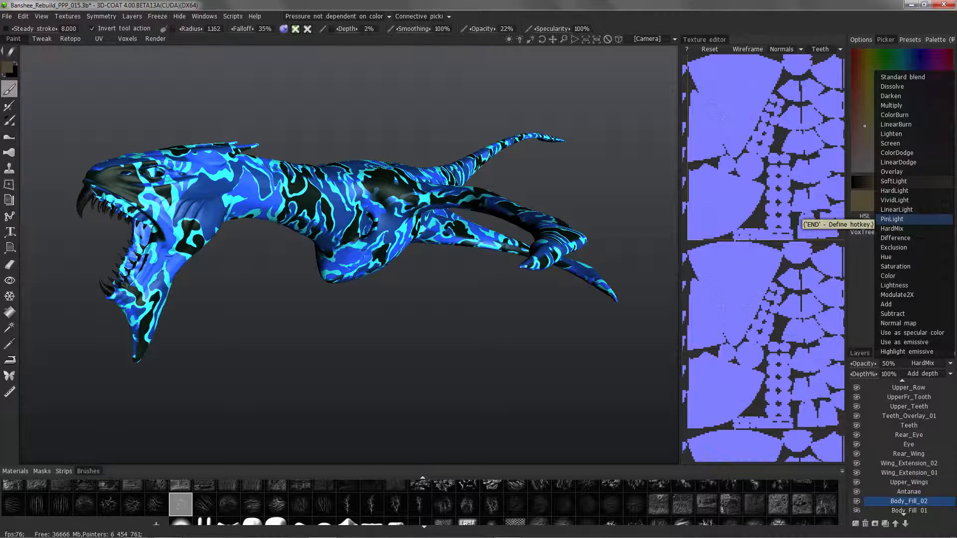
left_click(892, 218)
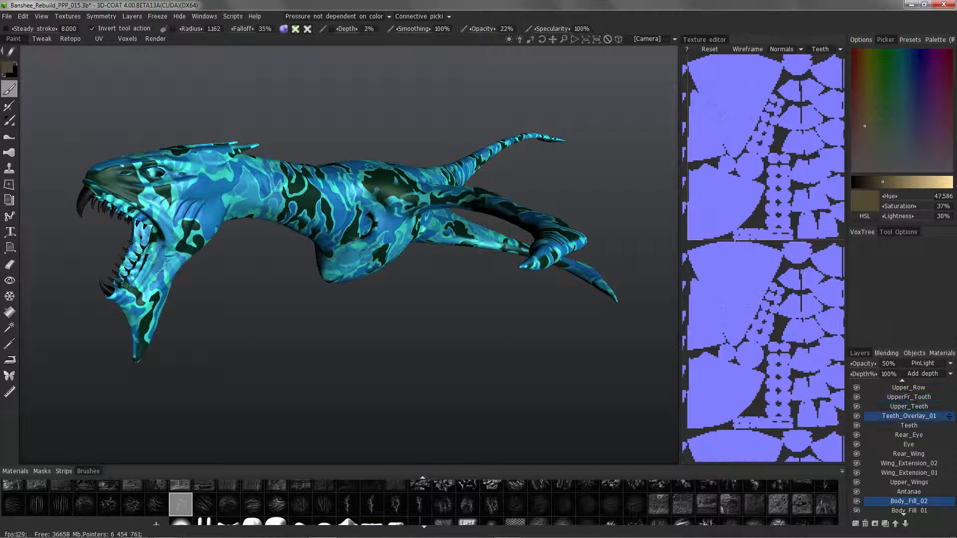
left_click(889, 363)
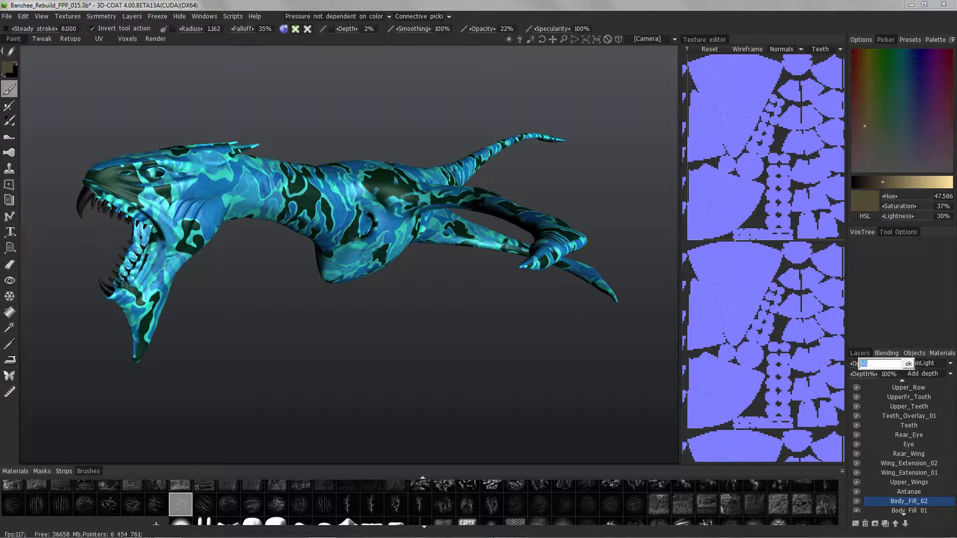
type("80")
key("Return")
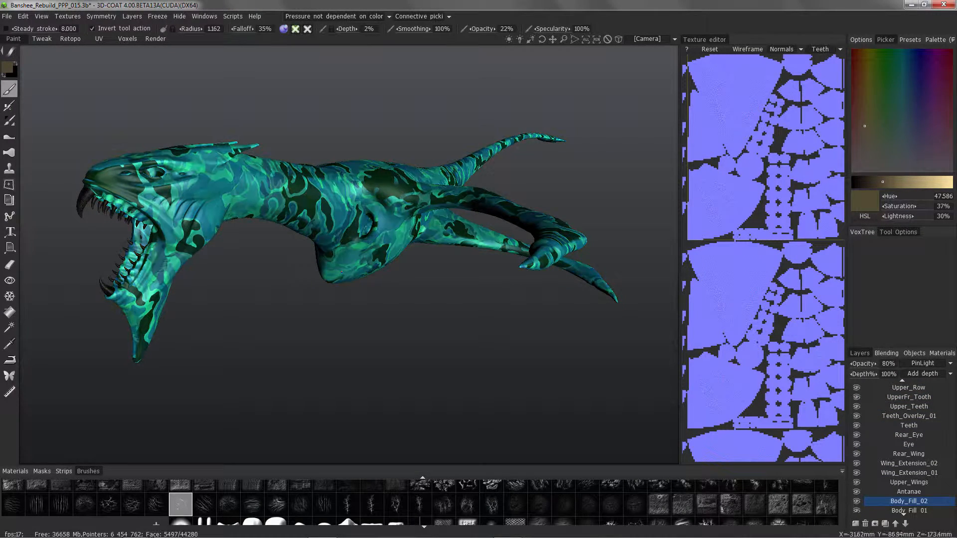
Change the Body_Fill_02 layer's blending mode to Modulate2X and check the camouflage pattern on the creature.
left_click(923, 364)
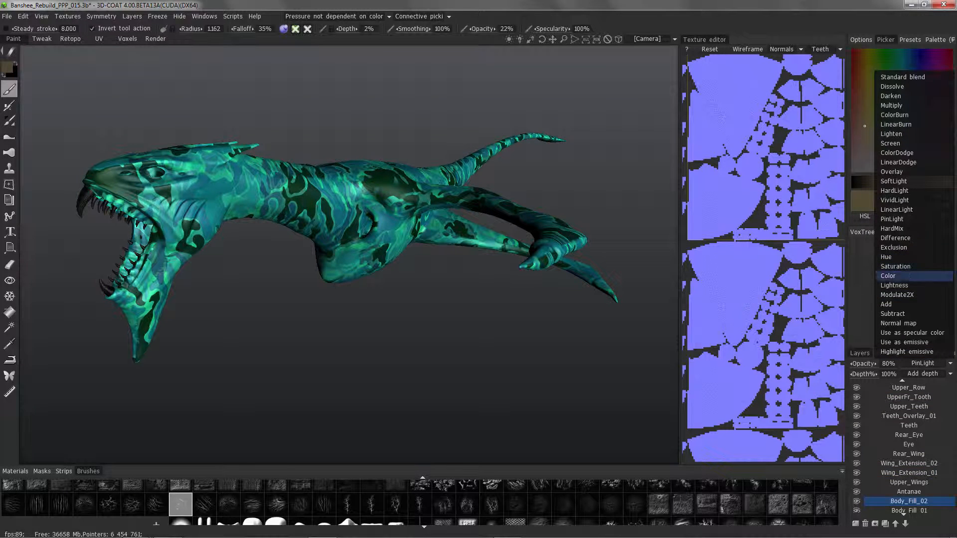
left_click(896, 295)
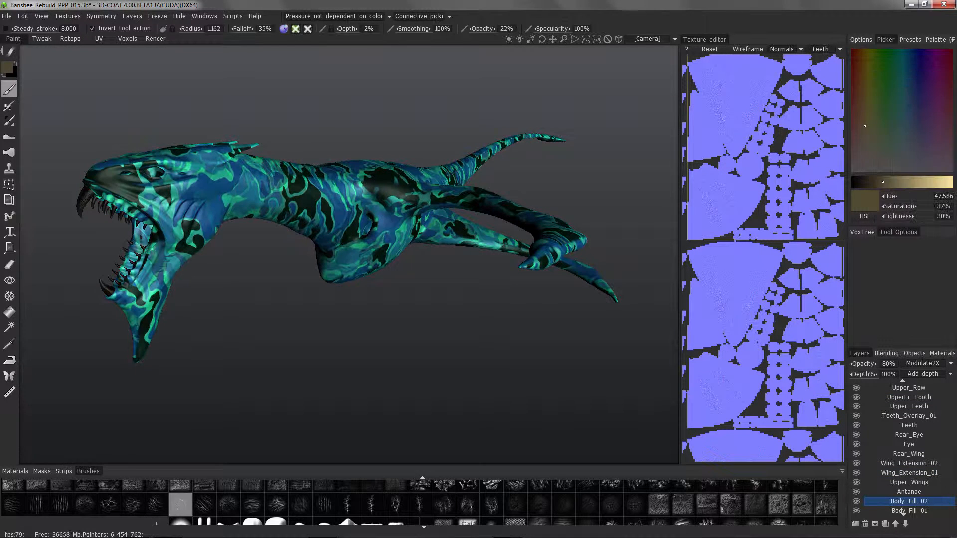
left_click_drag(379, 319, 319, 182, "alt")
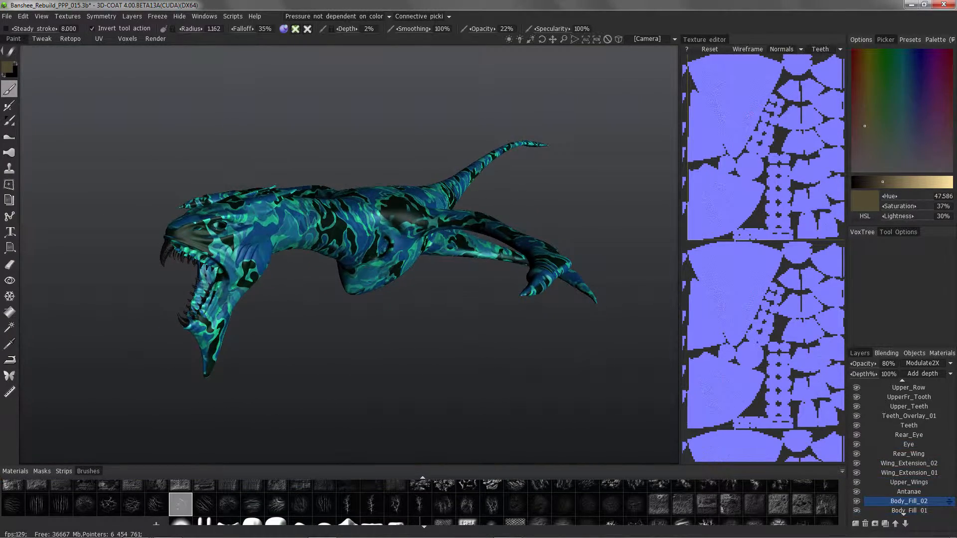
left_click(932, 363)
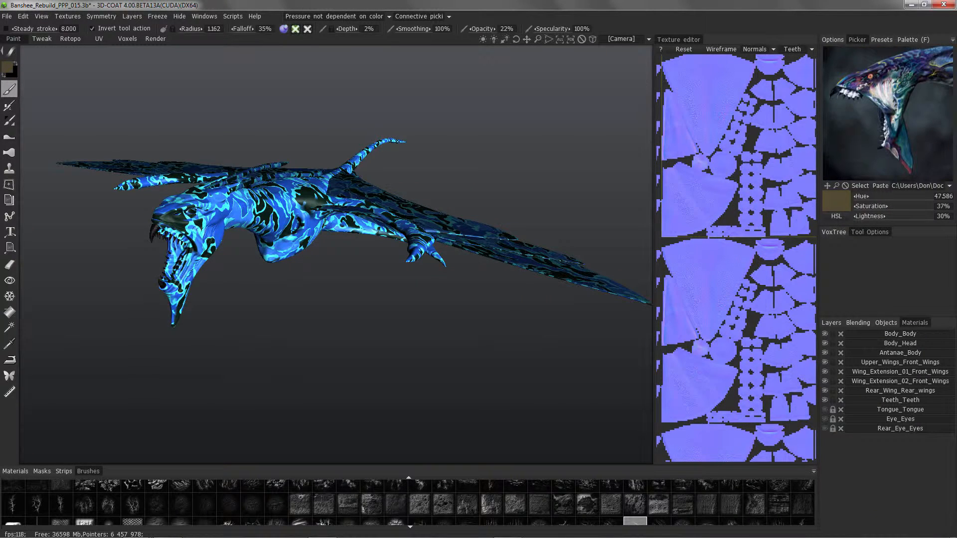
Hide the Body, Head, Antanae, Upper_Wings, Wing_Extension_02 and Rear_Wing surface materials to help isolate the eyes.
left_click(825, 333)
left_click(825, 344)
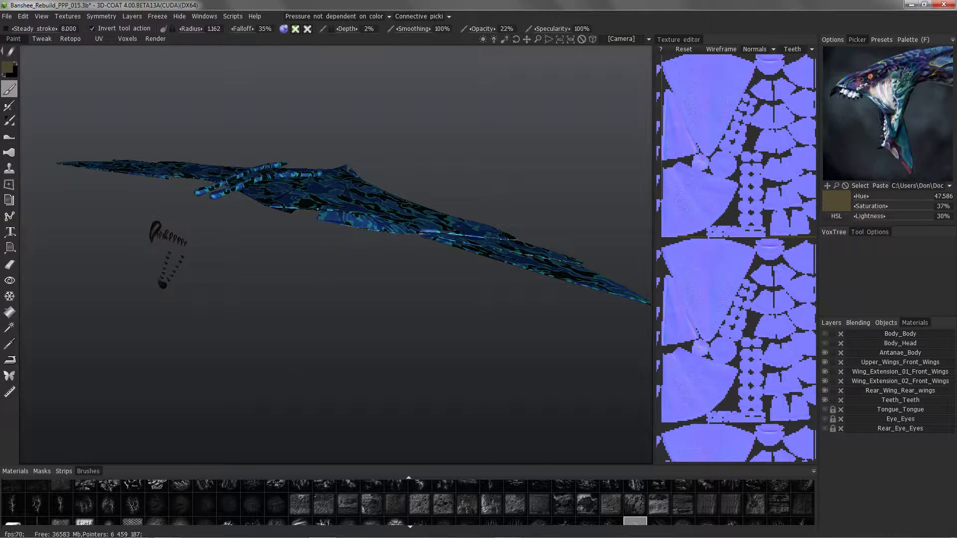
left_click(825, 353)
left_click(825, 362)
left_click(825, 382)
left_click(825, 391)
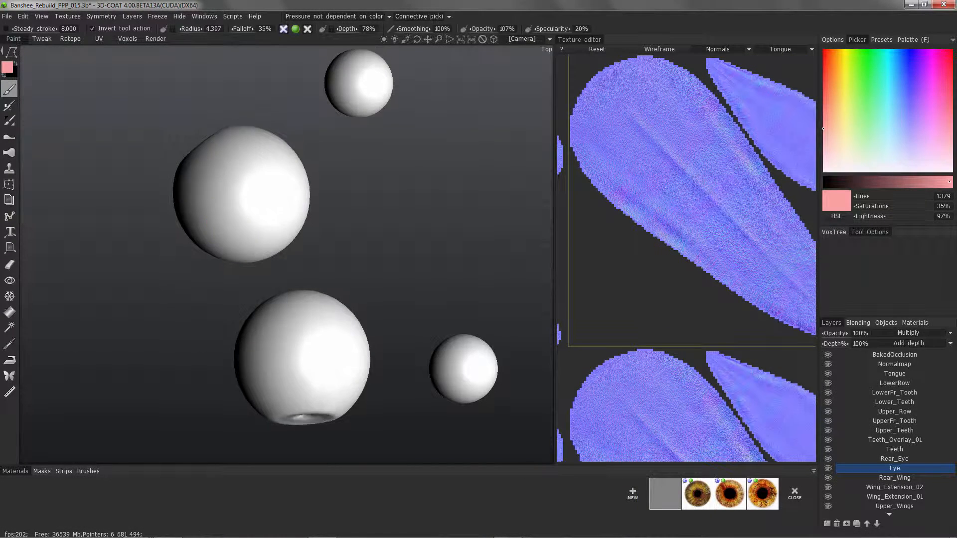
Fill a polygonal region over the large eyeballs with light pink on the Eye layer, leaving the pupil area white.
mouse_move(279, 259)
left_mouse_down()
mouse_move(289, 220)
mouse_move(299, 269)
mouse_move(129, 289)
mouse_move(90, 314)
left_mouse_up()
mouse_move(11, 52)
mouse_move(279, 240)
left_mouse_down()
mouse_move(222, 271)
mouse_move(220, 302)
left_mouse_up()
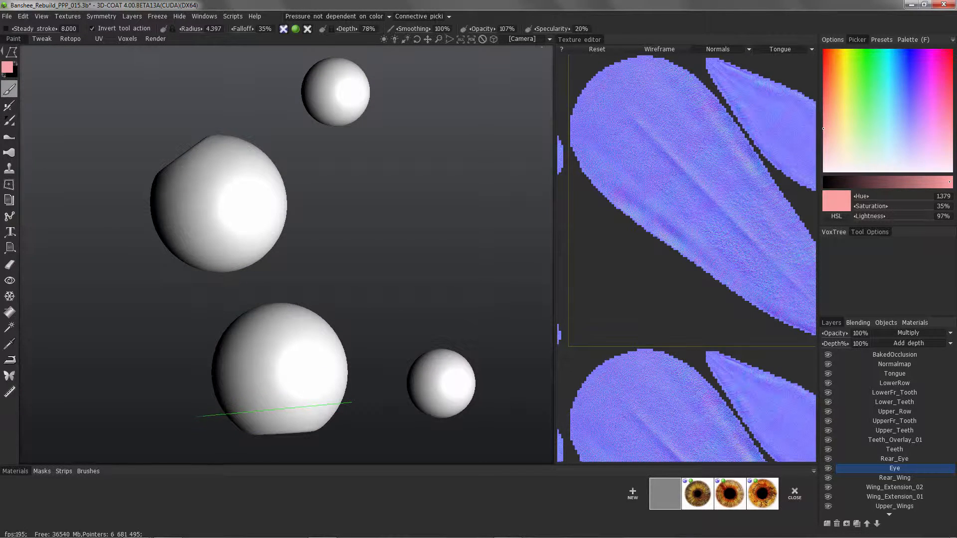
double_click(352, 403)
mouse_move(369, 290)
left_mouse_down()
mouse_move(374, 214)
mouse_move(424, 185)
mouse_move(329, 219)
mouse_move(369, 197)
mouse_move(369, 289)
left_mouse_up()
scroll(369, 289, "down", 4)
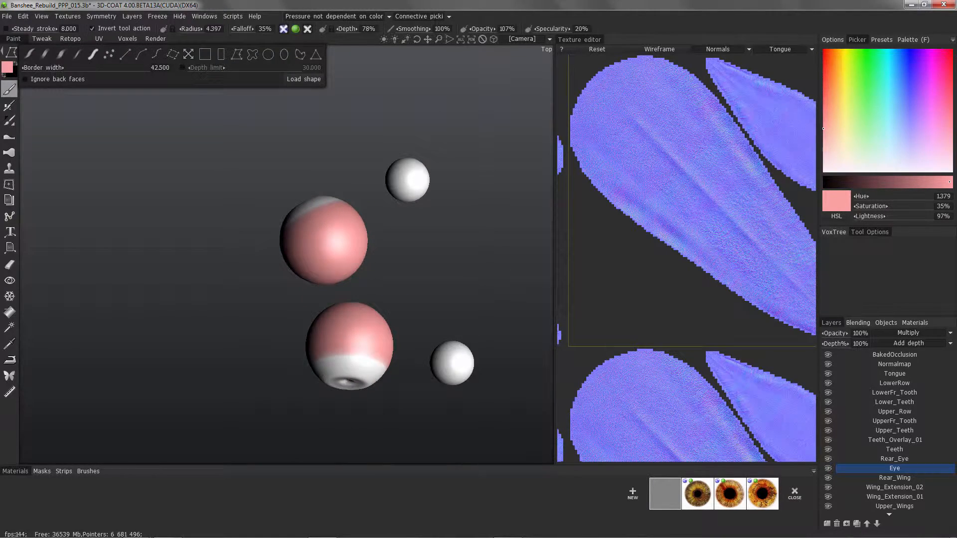
Switch back to freehand brush strokes and set the Eye layer's blending mode to Standard blend.
left_click(25, 52)
scroll(366, 339, "up", 1)
left_click_drag(361, 343, 367, 344, "alt")
middle_click_drag(367, 344, 367, 297, "alt")
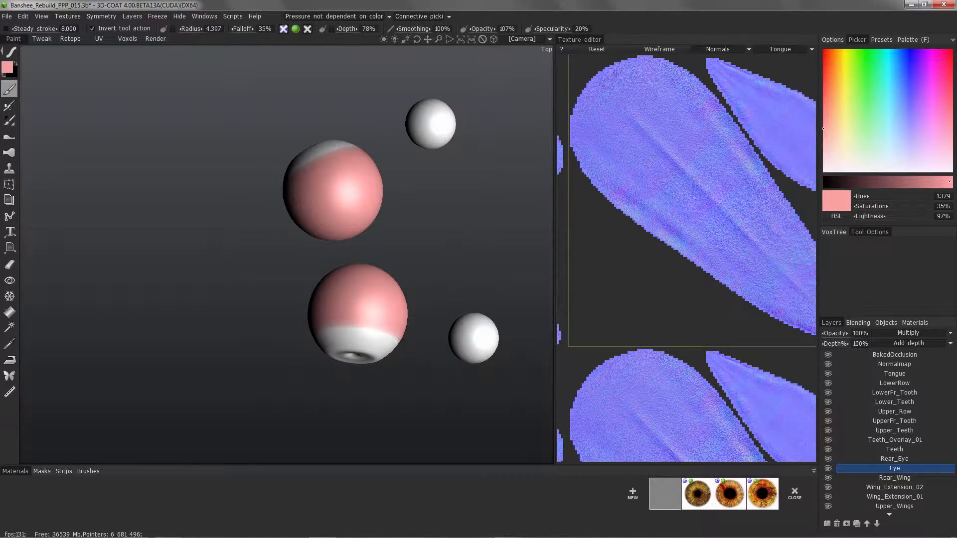
left_click(909, 333)
left_click(899, 46)
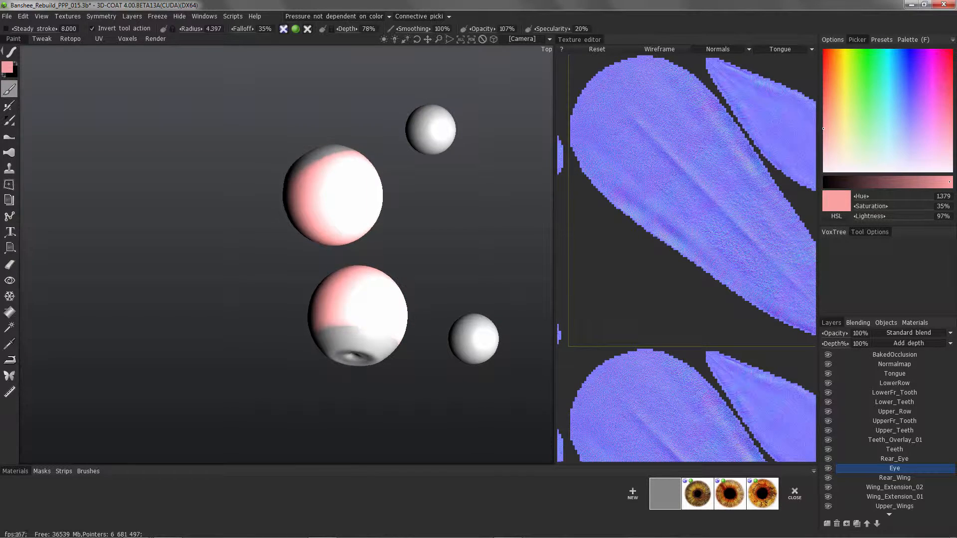
Darken the pink to 77% lightness and apply it with a polygonal region over the large eyeball.
left_click(924, 182)
left_click_drag(367, 299, 380, 319, "alt")
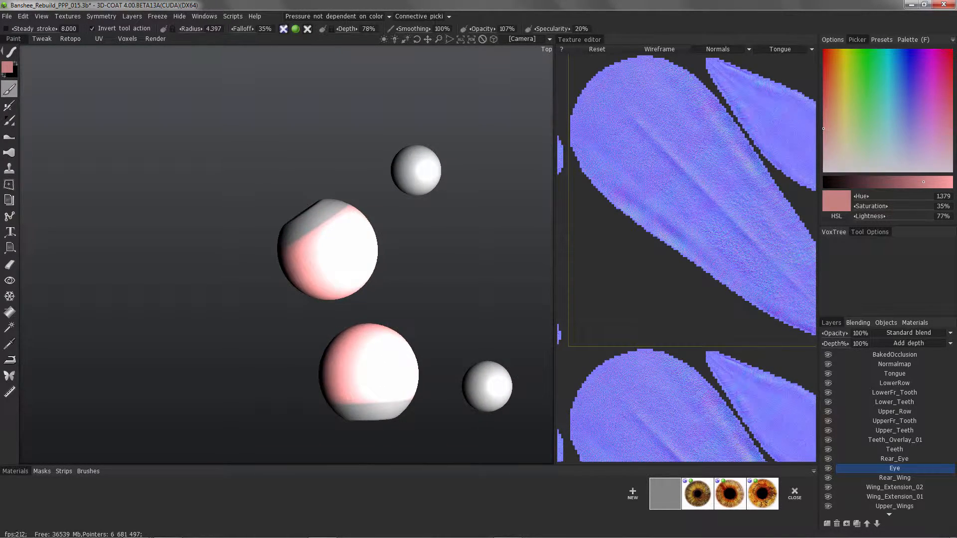
key("e")
left_click(237, 55)
left_click(308, 399)
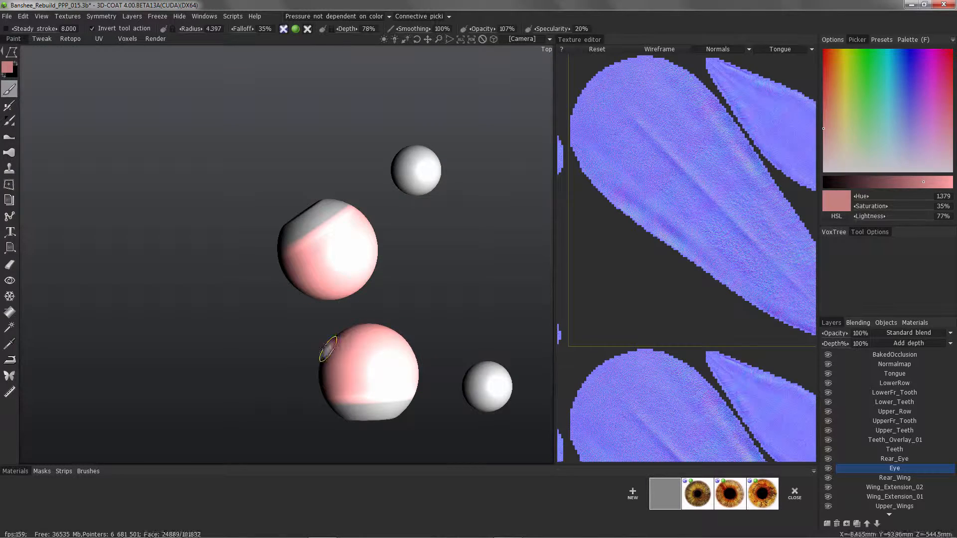
mouse_move(309, 388)
left_mouse_down("alt")
mouse_move(309, 349)
mouse_move(309, 386)
mouse_move(309, 351)
mouse_move(309, 376)
left_mouse_up("alt")
Raise the pink's saturation to 44% and brush it freehand over the large eyeballs around the pupil area.
left_click(823, 117)
mouse_move(367, 349)
left_mouse_down("alt")
mouse_move(367, 374)
mouse_move(390, 373)
mouse_move(339, 310)
mouse_move(348, 300)
mouse_move(332, 302)
mouse_move(340, 297)
mouse_move(340, 316)
mouse_move(321, 283)
left_mouse_up("alt")
mouse_move(11, 52)
left_click(45, 54)
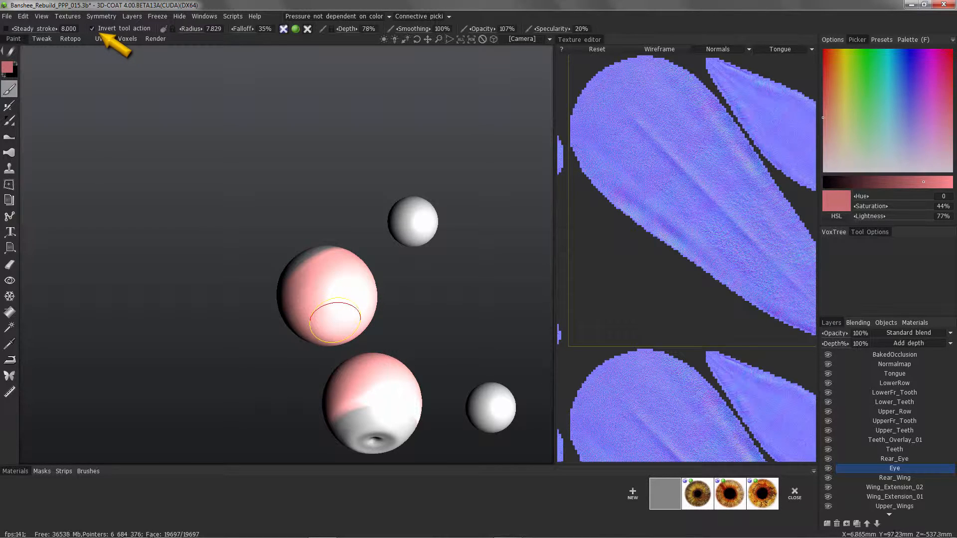
left_click_drag(345, 306, 305, 279, "alt")
left_click_drag(423, 274, 249, 383)
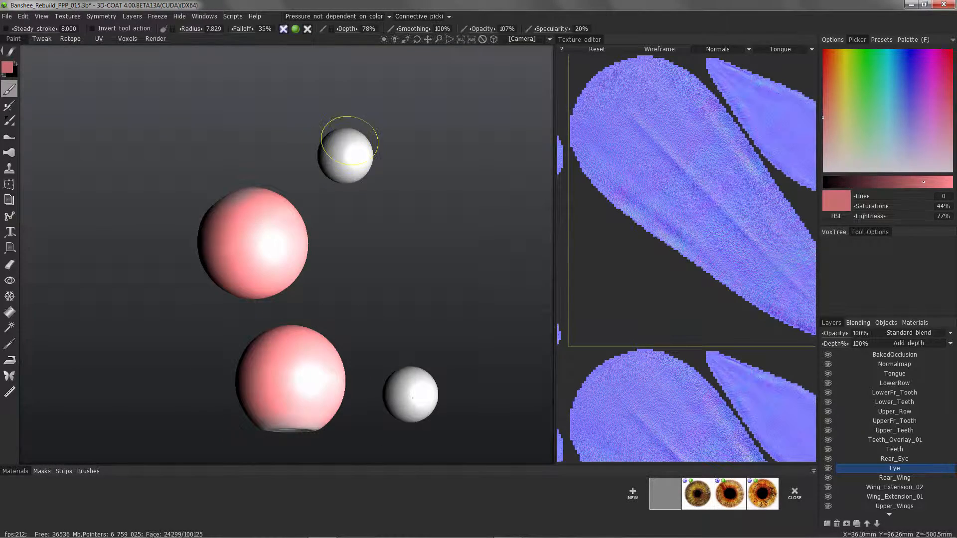
Brush the same pink over the small rear eyeballs, leaving their fronts white.
left_click_drag(351, 147, 309, 224, "alt")
left_click_drag(81, 104, 75, 109, "alt")
mouse_move(235, 198)
left_mouse_down("alt")
mouse_move(239, 216)
mouse_move(210, 212)
left_mouse_up("alt")
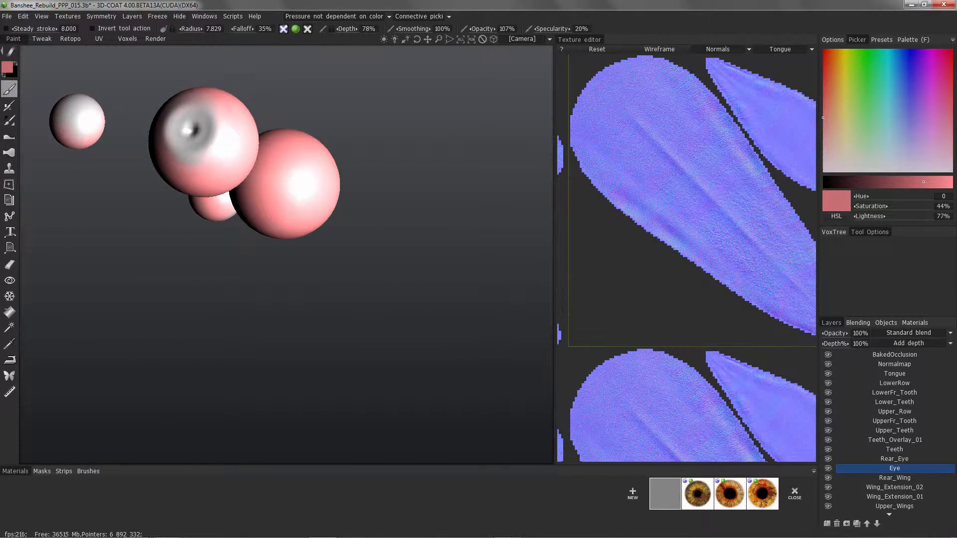
Enlarge the brush library, choose a jagged vein-like alpha, and switch to a stroke mode for placing individual stamps.
left_click(88, 471)
scroll(408, 501, "down", 5)
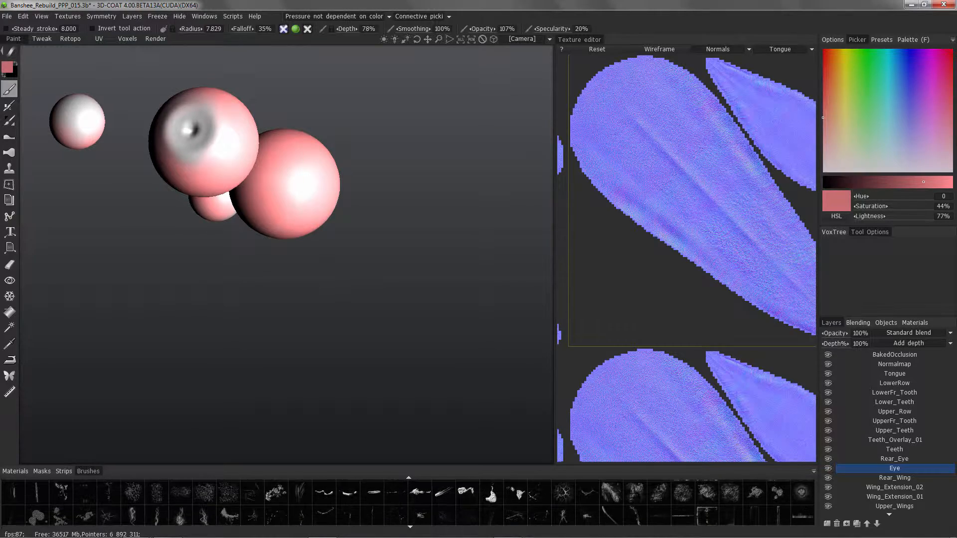
left_click_drag(408, 466, 408, 436)
scroll(408, 486, "down", 5)
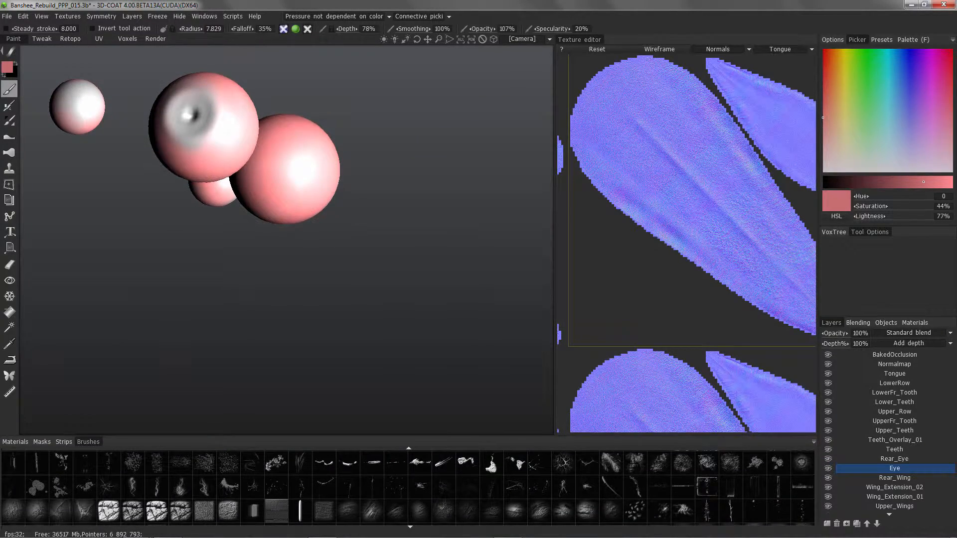
scroll(408, 487, "down", 3)
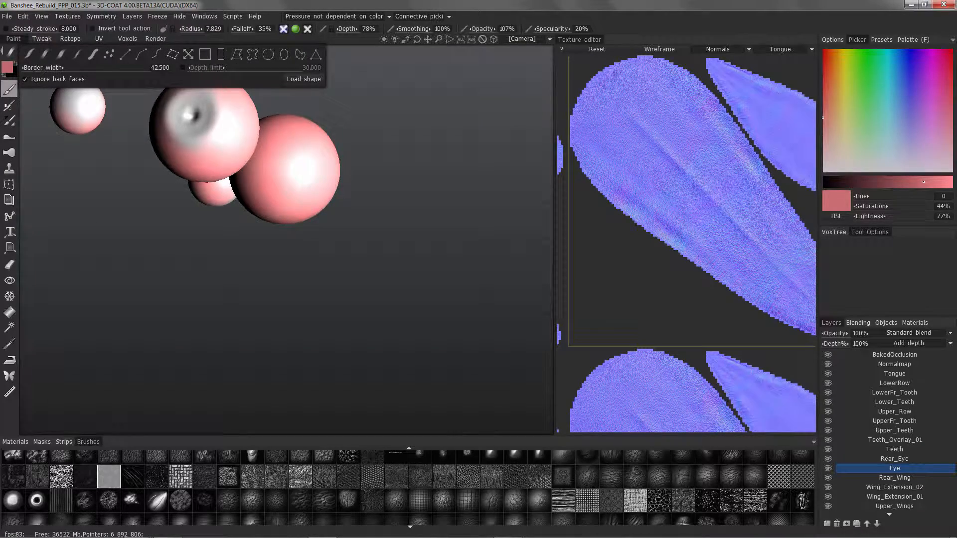
left_click(172, 54)
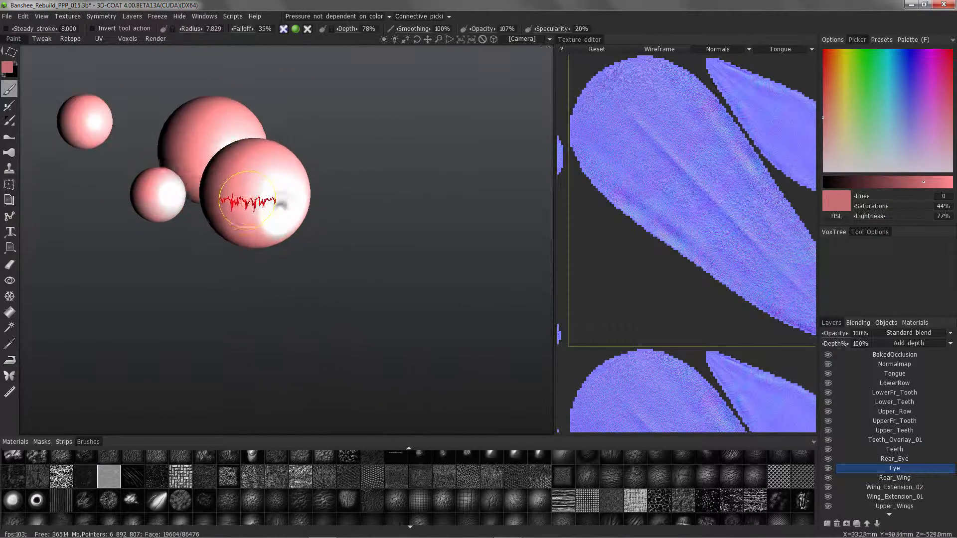
Set the paint colour to a dark red with 61% saturation and 52% lightness, stamp veins on the large eyeball, and undo the last stamp.
left_click_drag(924, 182, 891, 182)
left_click(823, 96)
mouse_move(247, 152)
left_mouse_down("alt")
mouse_move(273, 159)
mouse_move(273, 169)
left_mouse_up("alt")
mouse_move(248, 172)
left_mouse_down()
mouse_move(261, 172)
mouse_move(261, 194)
mouse_move(259, 165)
left_mouse_up()
mouse_move(234, 224)
left_mouse_down()
mouse_move(281, 223)
mouse_move(294, 207)
mouse_move(254, 196)
left_mouse_up()
key("ctrl+z")
Stamp more dark red veins on the large eyeball around the white pupil area.
mouse_move(279, 195)
left_mouse_down()
mouse_move(337, 194)
mouse_move(312, 197)
mouse_move(351, 226)
mouse_move(334, 216)
mouse_move(333, 236)
left_mouse_up()
left_click_drag(267, 163, 321, 163)
mouse_move(260, 193)
left_mouse_down()
mouse_move(316, 193)
mouse_move(312, 204)
left_mouse_up()
mouse_move(284, 252)
left_mouse_down("alt")
mouse_move(293, 186)
mouse_move(300, 215)
left_mouse_up("alt")
mouse_move(298, 227)
left_mouse_down()
mouse_move(353, 227)
mouse_move(329, 209)
mouse_move(348, 219)
left_mouse_up()
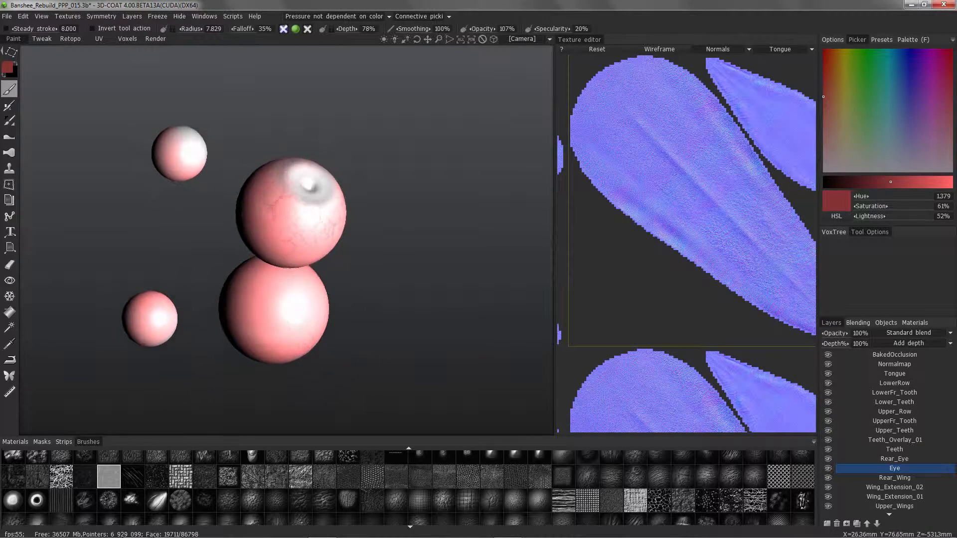
Stamp dark red veins onto the small rear eyeball with a smaller brush radius.
mouse_move(271, 112)
left_mouse_down("alt")
mouse_move(260, 169)
mouse_move(175, 188)
mouse_move(167, 176)
mouse_move(184, 196)
mouse_move(177, 128)
mouse_move(269, 199)
mouse_move(318, 221)
mouse_move(229, 139)
mouse_move(197, 143)
mouse_move(175, 82)
left_mouse_up("alt")
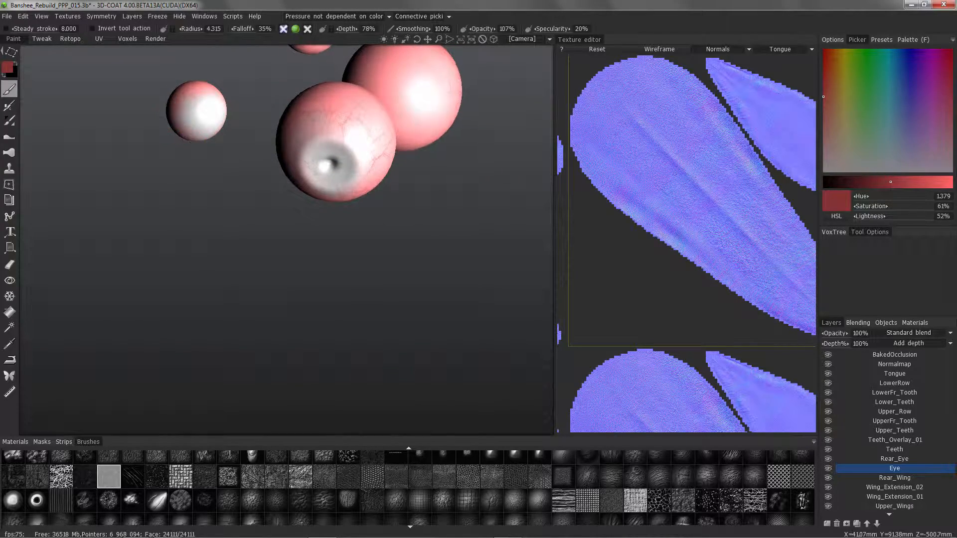
left_click_drag(200, 119, 305, 151, "alt")
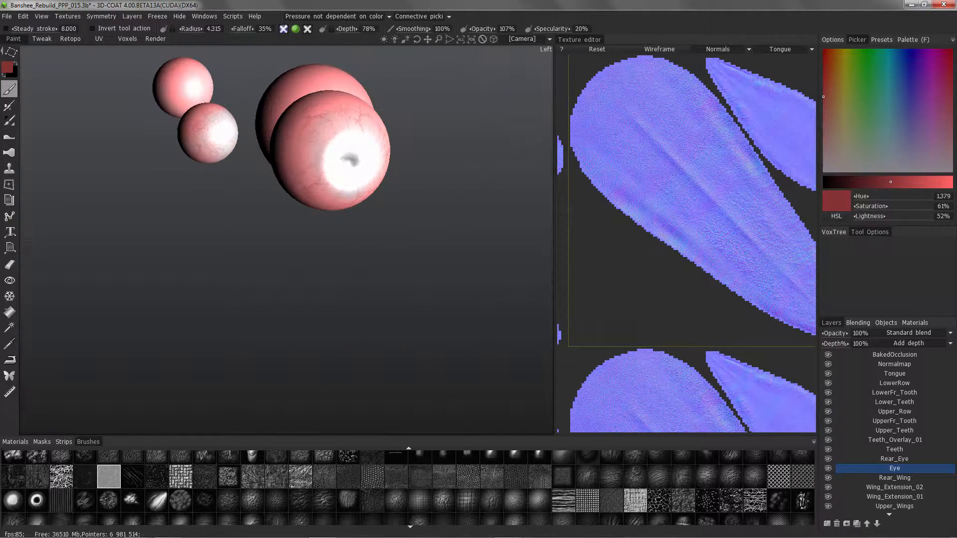
Choose a branching crack alpha from the brush library and stamp dark red veins on the large eyeball with a radius of about 6.4.
scroll(408, 486, "down", 5)
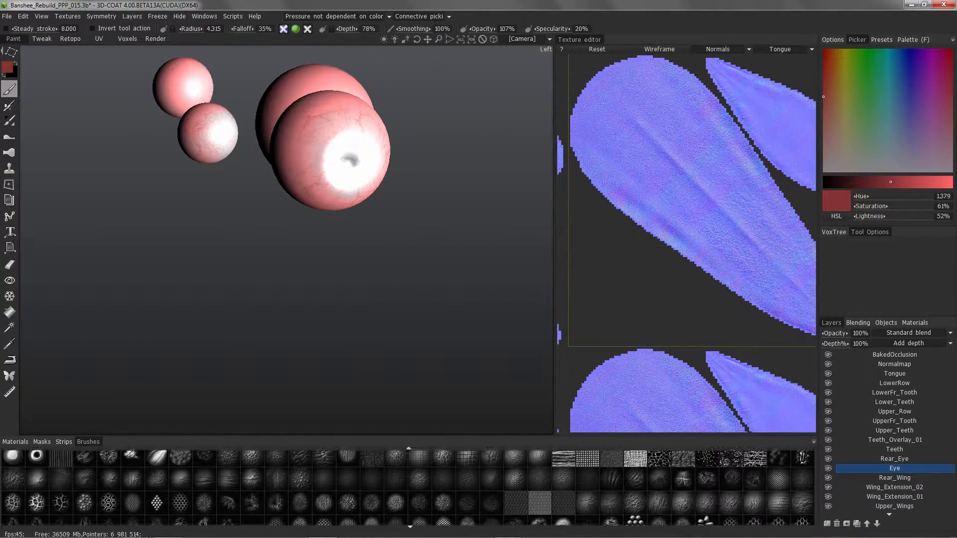
scroll(408, 487, "down", 2)
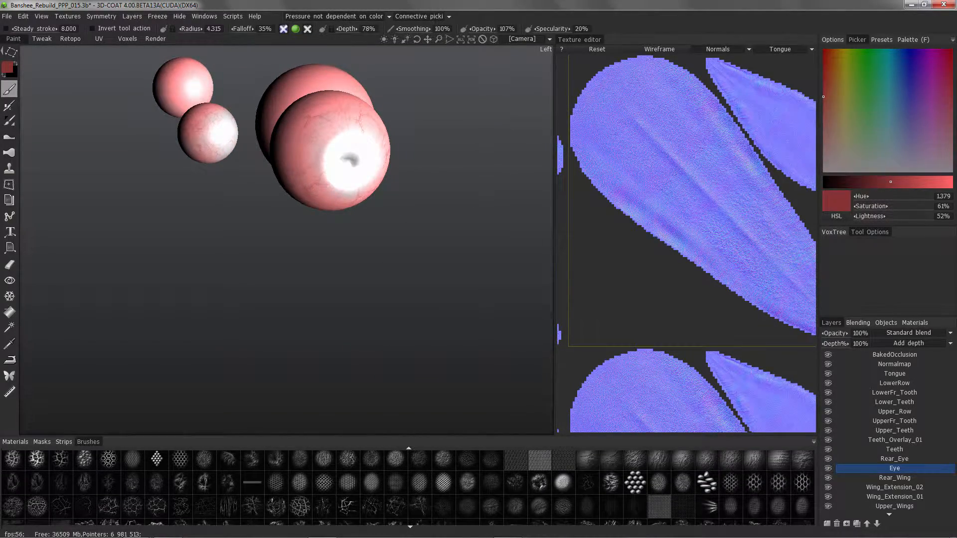
scroll(407, 487, "down", 4)
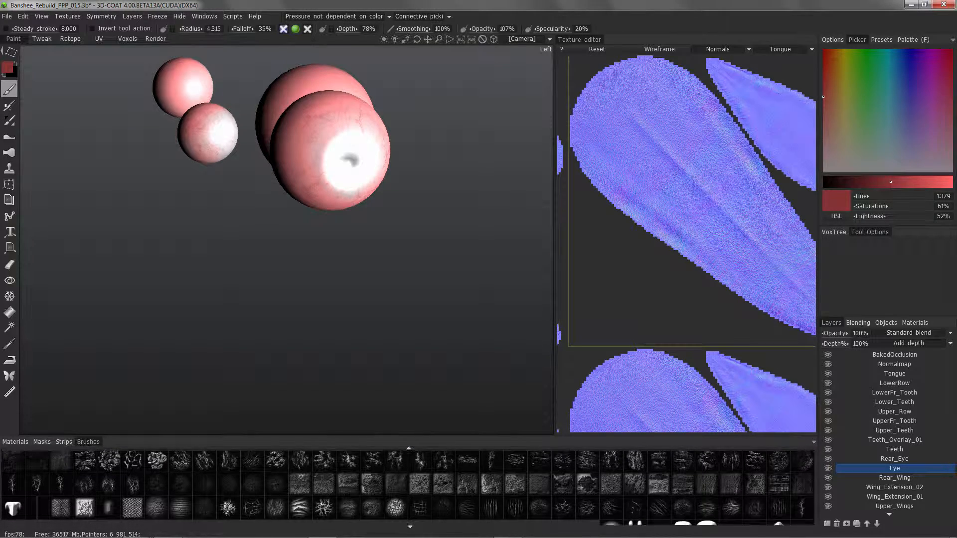
scroll(408, 486, "up", 1)
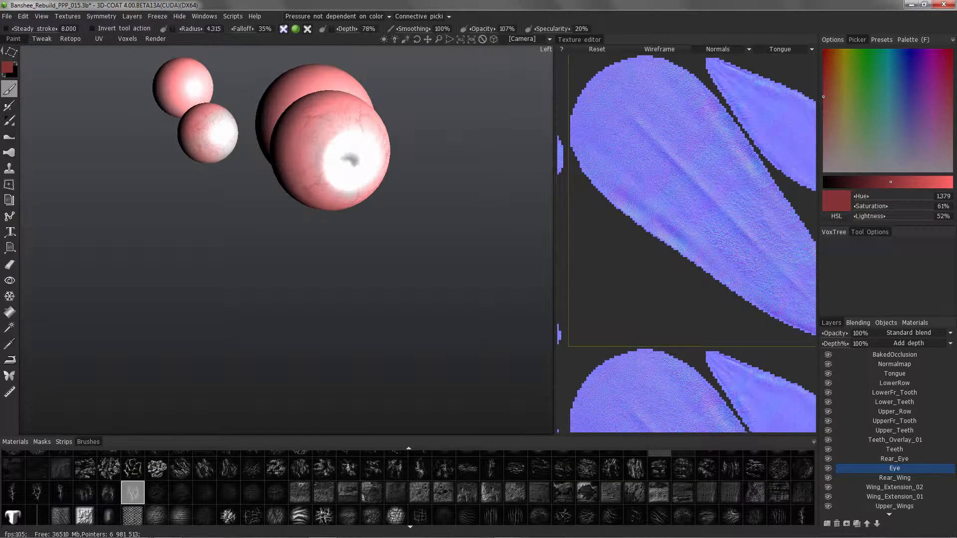
left_click_drag(294, 162, 295, 179, "alt")
right_click_drag(295, 179, 320, 149)
left_click(320, 149)
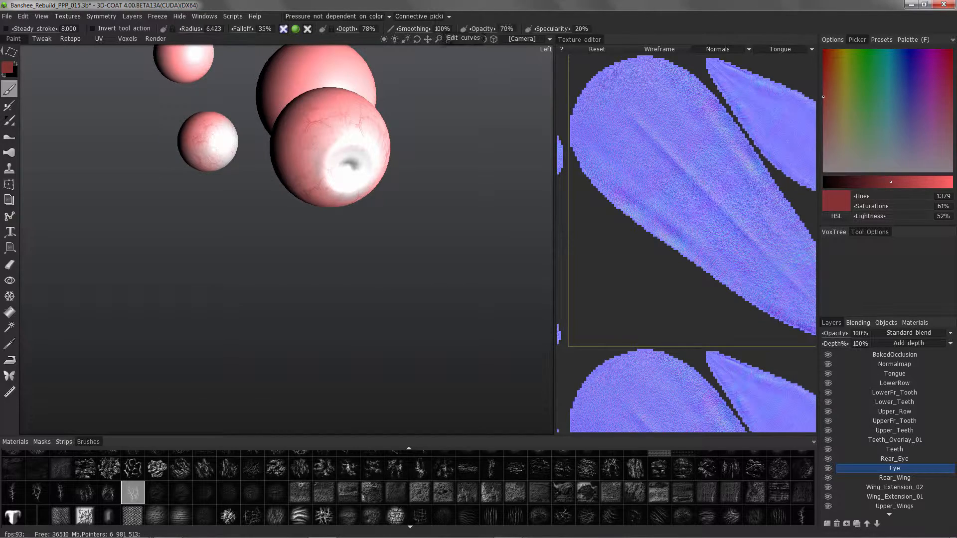
Set brush opacity to 67% and stamp more dark red veins around the sides of the eyeballs.
left_click_drag(508, 28, 505, 29)
left_click_drag(298, 170, 291, 169, "alt")
left_click(303, 151)
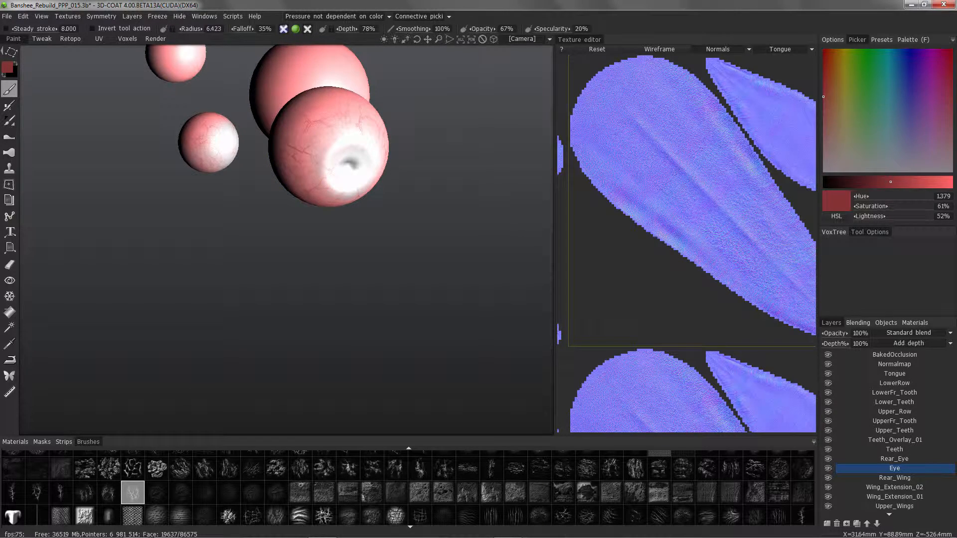
left_click_drag(322, 124, 357, 154, "alt")
mouse_move(209, 192)
left_mouse_down("alt")
mouse_move(334, 199)
mouse_move(338, 244)
mouse_move(260, 122)
mouse_move(310, 103)
mouse_move(149, 82)
mouse_move(177, 98)
mouse_move(187, 52)
mouse_move(264, 73)
mouse_move(304, 117)
mouse_move(284, 137)
mouse_move(220, 134)
mouse_move(212, 70)
mouse_move(137, 80)
mouse_move(124, 225)
mouse_move(124, 185)
mouse_move(155, 160)
left_mouse_up("alt")
mouse_move(355, 202)
left_mouse_down("alt")
mouse_move(331, 267)
mouse_move(342, 289)
mouse_move(267, 299)
mouse_move(311, 207)
mouse_move(380, 152)
mouse_move(375, 135)
mouse_move(366, 142)
left_mouse_up("alt")
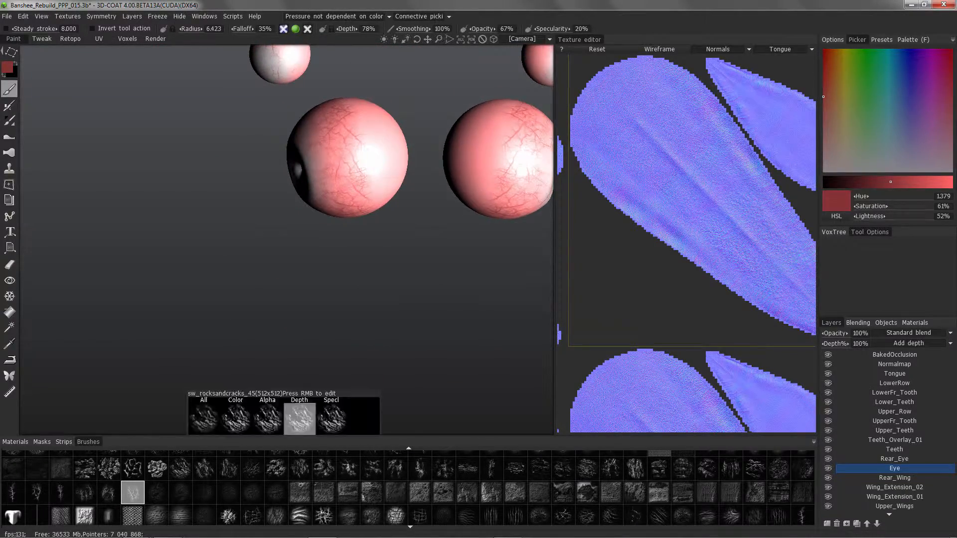
Choose a soft round alpha with freehand strokes and paint dark red over the backs of the eyeballs.
scroll(283, 486, "down", 5)
scroll(408, 488, "down", 3)
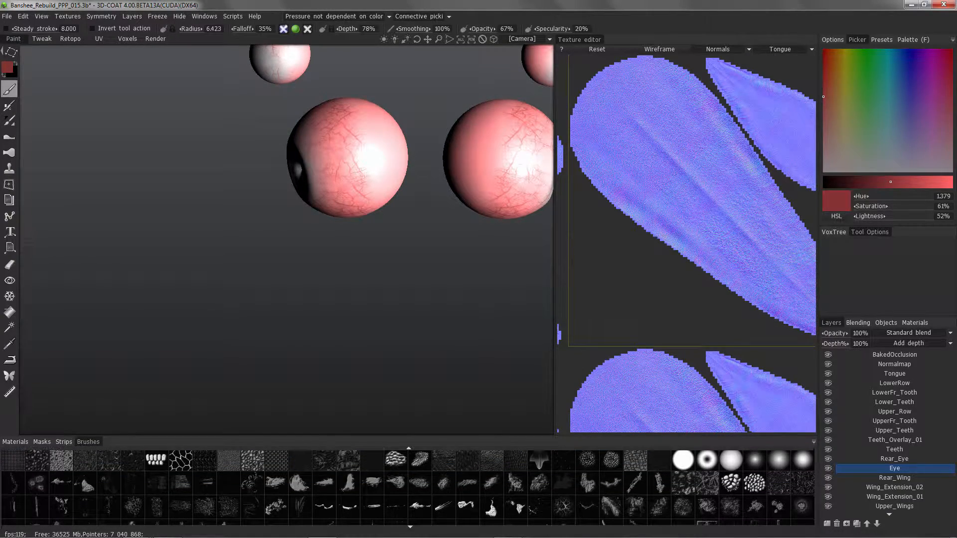
mouse_move(10, 52)
left_click(44, 52)
mouse_move(353, 170)
left_mouse_down("alt")
mouse_move(377, 143)
mouse_move(349, 191)
mouse_move(372, 209)
mouse_move(374, 264)
mouse_move(411, 321)
left_mouse_up("alt")
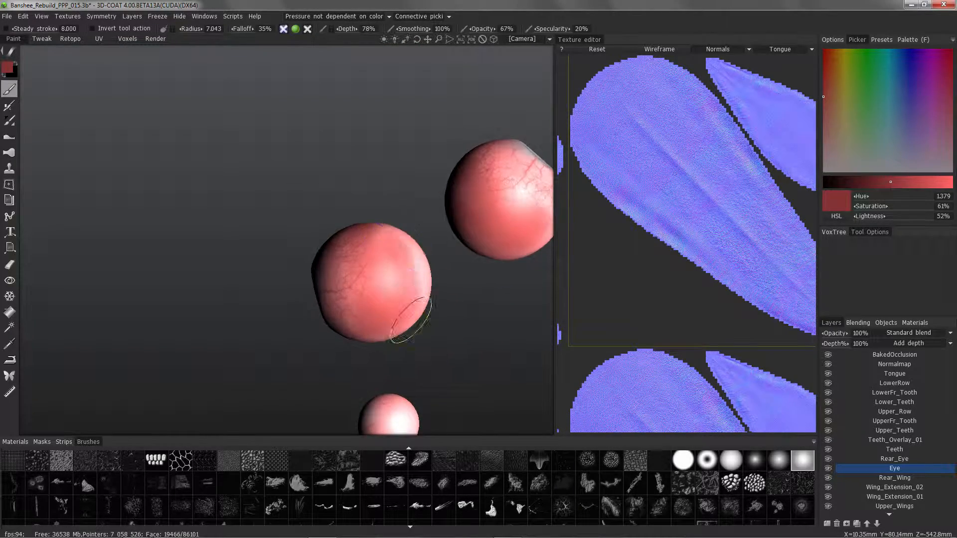
mouse_move(421, 259)
left_mouse_down("alt")
mouse_move(409, 162)
mouse_move(456, 204)
mouse_move(486, 133)
mouse_move(331, 183)
mouse_move(324, 199)
mouse_move(299, 114)
mouse_move(319, 102)
mouse_move(315, 88)
mouse_move(294, 120)
mouse_move(297, 110)
mouse_move(265, 130)
mouse_move(279, 113)
mouse_move(267, 181)
mouse_move(192, 192)
mouse_move(230, 188)
mouse_move(261, 261)
mouse_move(302, 212)
left_mouse_up("alt")
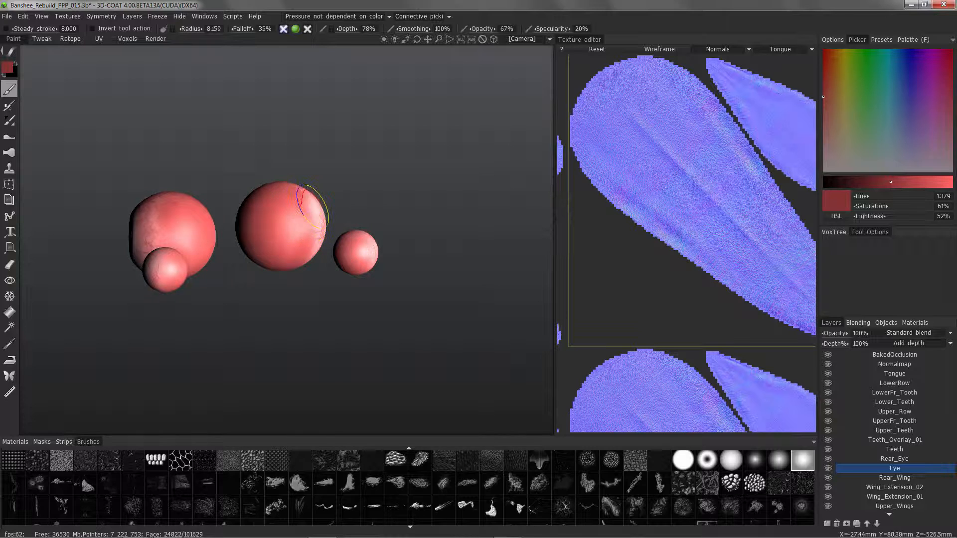
Lower opacity to 27% and depth to 31%, and softly blend dark red over the upper and side areas of the eyeballs.
left_click_drag(169, 212, 167, 179, "alt")
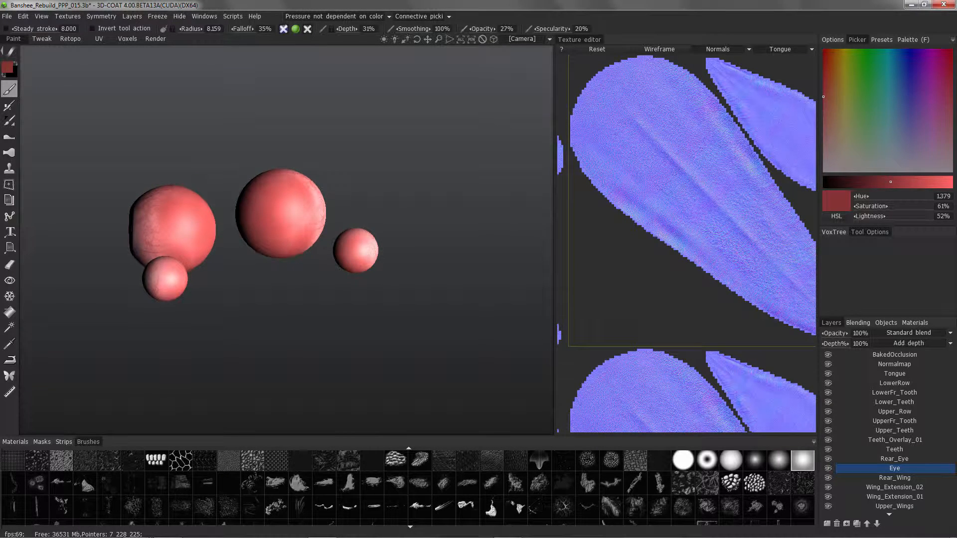
left_click_drag(172, 197, 174, 184, "alt")
mouse_move(162, 232)
left_mouse_down("alt")
mouse_move(175, 180)
mouse_move(160, 136)
left_mouse_up("alt")
left_click_drag(171, 188, 172, 168, "alt")
left_click_drag(246, 118, 236, 65, "alt")
mouse_move(237, 64)
middle_mouse_down("alt")
mouse_move(235, 122)
mouse_move(152, 323)
middle_mouse_up("alt")
mouse_move(152, 323)
left_mouse_down("alt")
mouse_move(137, 275)
mouse_move(115, 285)
mouse_move(456, 285)
left_mouse_up("alt")
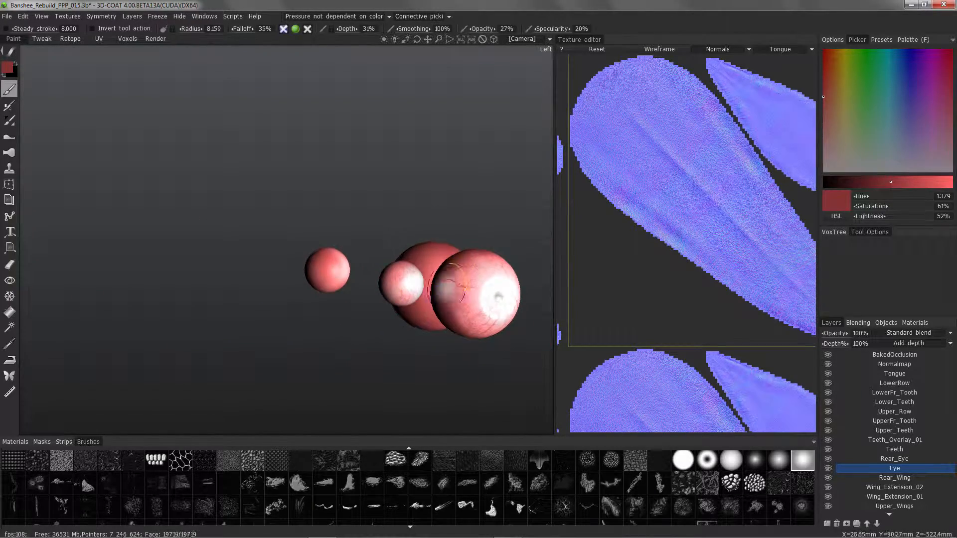
mouse_move(451, 326)
left_mouse_down("alt")
mouse_move(331, 261)
mouse_move(344, 246)
mouse_move(347, 314)
mouse_move(384, 305)
mouse_move(395, 316)
mouse_move(373, 319)
left_mouse_up("alt")
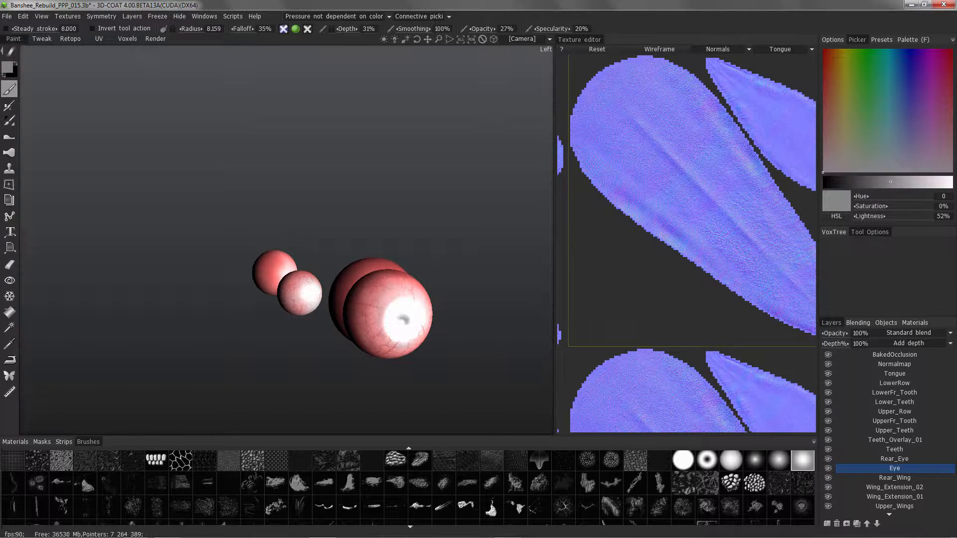
Set the paint colour to light grey with 86% lightness and opacity to 19%, and brighten the front of the eyeballs.
left_click_drag(825, 172, 864, 172)
left_click(936, 182)
left_click_drag(438, 305, 398, 324, "alt")
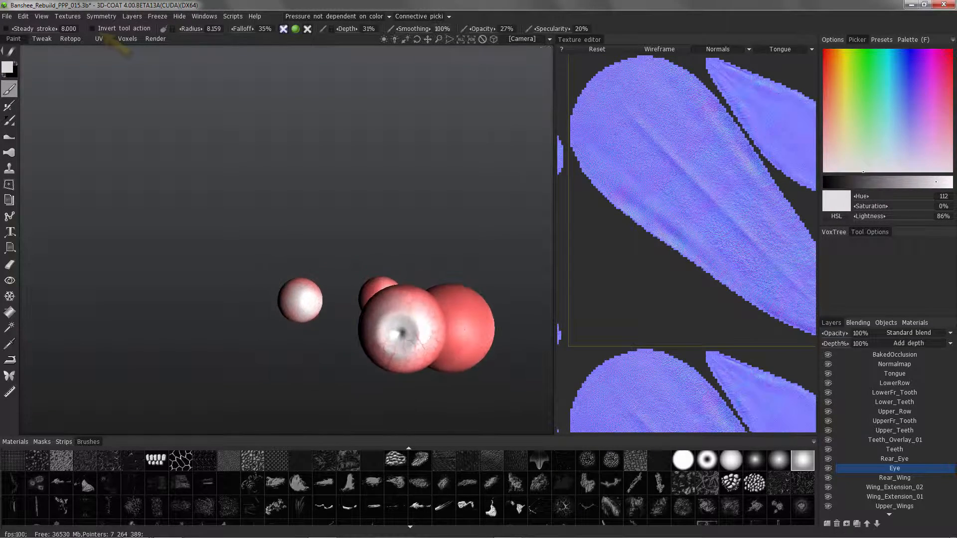
left_click_drag(482, 29, 479, 29)
left_click_drag(423, 324, 396, 326, "alt")
middle_click_drag(398, 368, 398, 284, "alt")
right_click_drag(383, 286, 409, 291, "alt")
mouse_move(448, 251)
left_mouse_down("alt")
mouse_move(439, 269)
mouse_move(446, 282)
mouse_move(438, 278)
mouse_move(448, 288)
mouse_move(470, 273)
mouse_move(419, 294)
mouse_move(429, 269)
mouse_move(405, 276)
mouse_move(436, 242)
left_mouse_up("alt")
left_click_drag(428, 283, 282, 226, "alt")
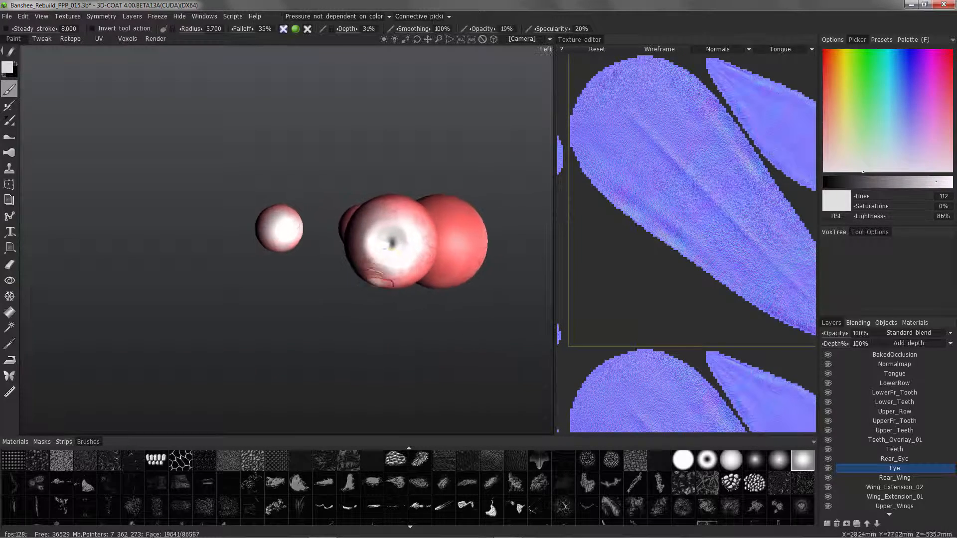
Choose the third orange-brown iris material, reset its preview, and move and scale it over the large eyeball.
left_click(15, 442)
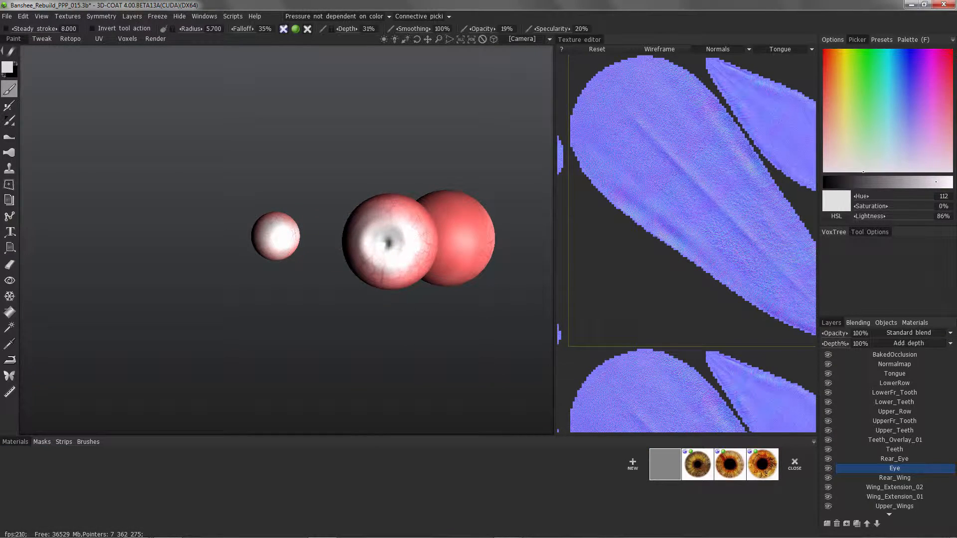
left_click(762, 465)
left_click(214, 58)
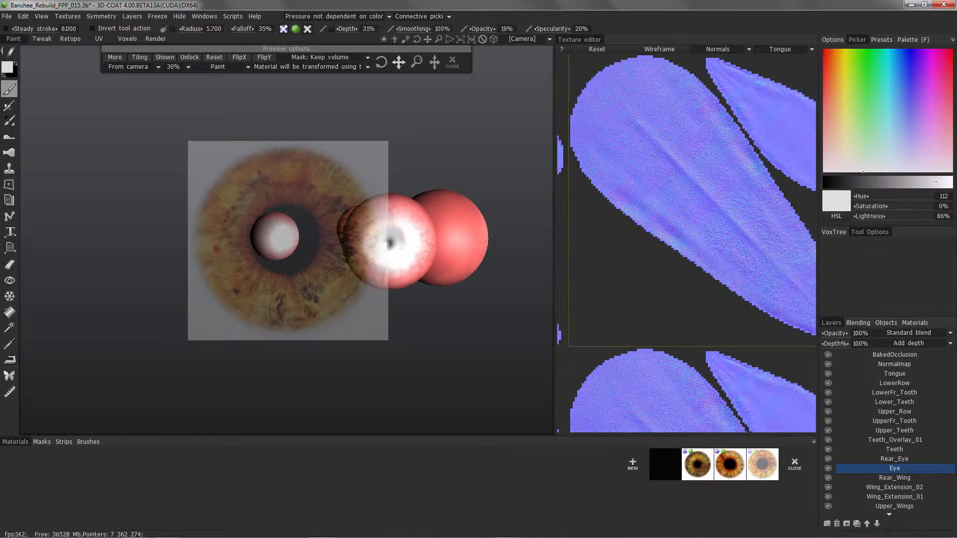
left_click_drag(399, 63, 501, 67)
left_click_drag(417, 63, 435, 62)
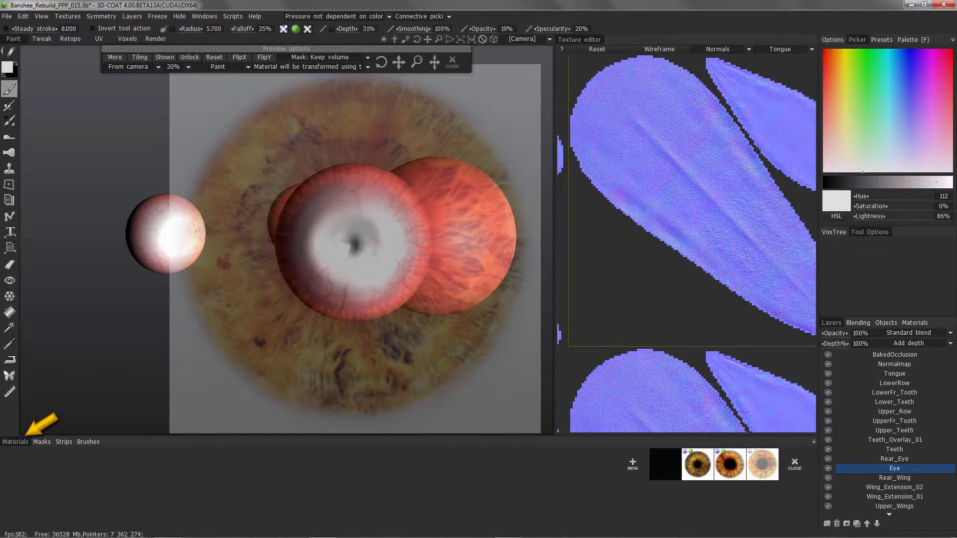
Set the texture editor to the Eyes UV set with the Color texture displayed.
mouse_move(555, 239)
left_mouse_down()
mouse_move(692, 239)
mouse_move(571, 239)
left_mouse_up()
left_click(784, 49)
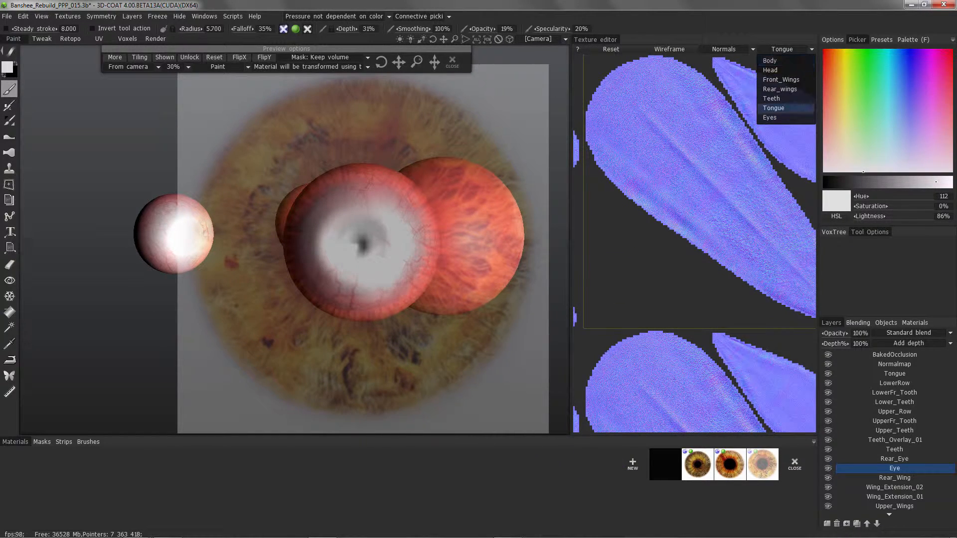
left_click(770, 117)
mouse_move(398, 62)
left_mouse_down()
mouse_move(378, 63)
mouse_move(404, 60)
left_mouse_up()
left_click(717, 60)
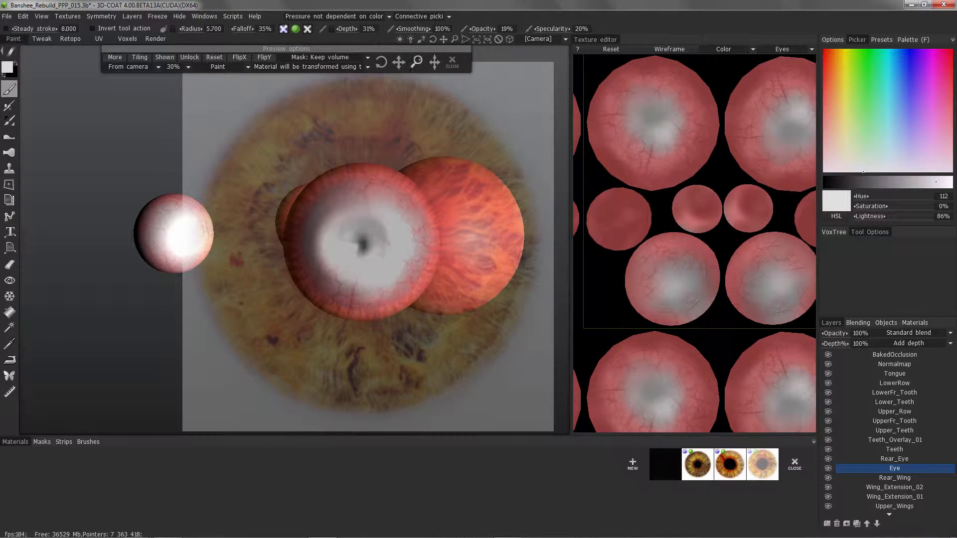
Enlarge the texture editor and move and shrink the iris preview onto the first large eye UV island.
left_click_drag(398, 62, 458, 26)
left_click_drag(571, 240, 502, 239)
left_click_drag(498, 436, 498, 484)
middle_click_drag(424, 150, 372, 154)
left_click_drag(399, 62, 441, 61)
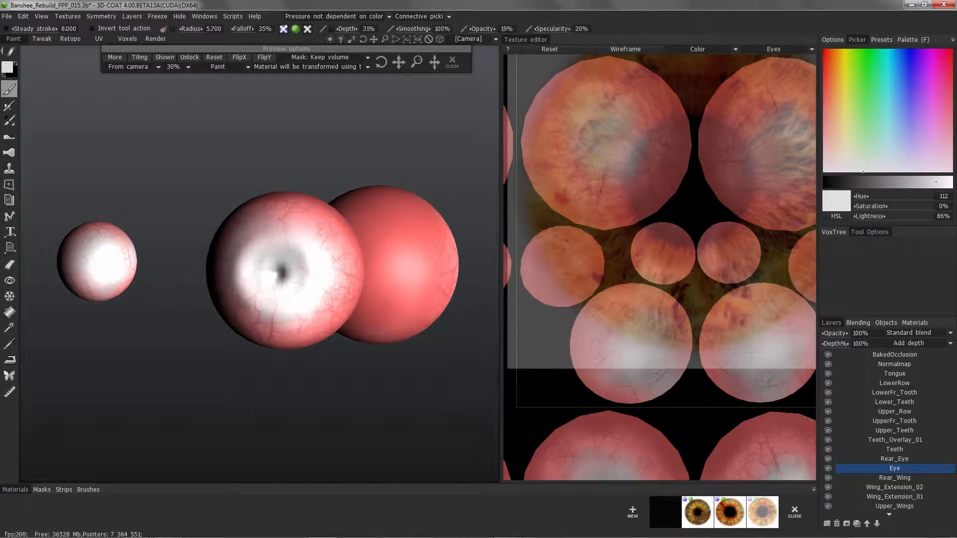
left_click_drag(501, 234, 380, 234)
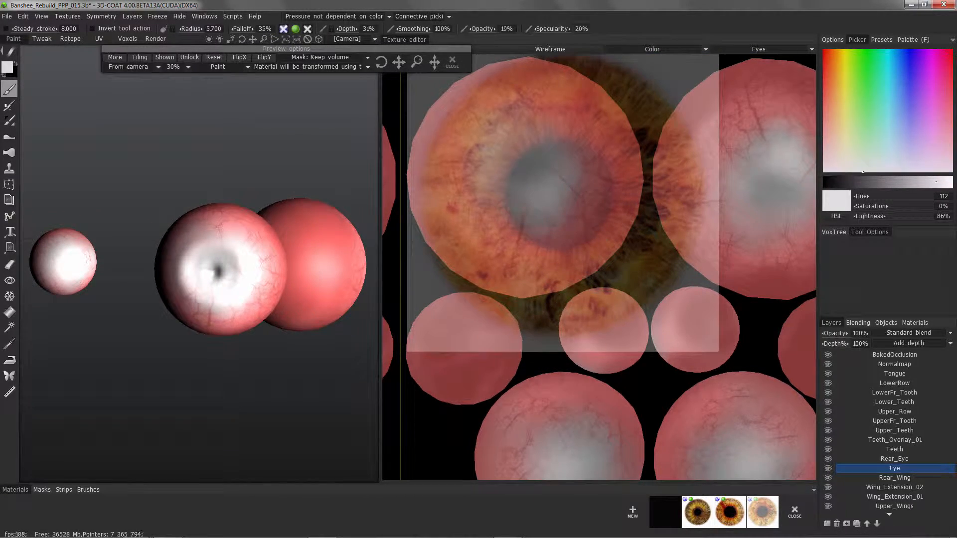
left_click_drag(416, 62, 417, 119)
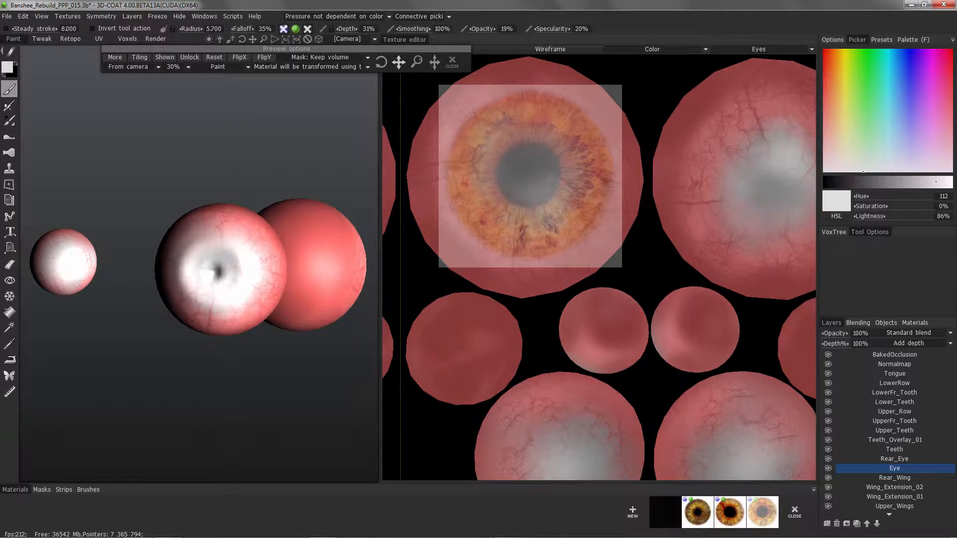
Show the UV wireframe, centre the iris preview on the eye island's pole, scale it down slightly, and set preview visibility to Auto.
left_click(550, 49)
left_click_drag(399, 62, 395, 63)
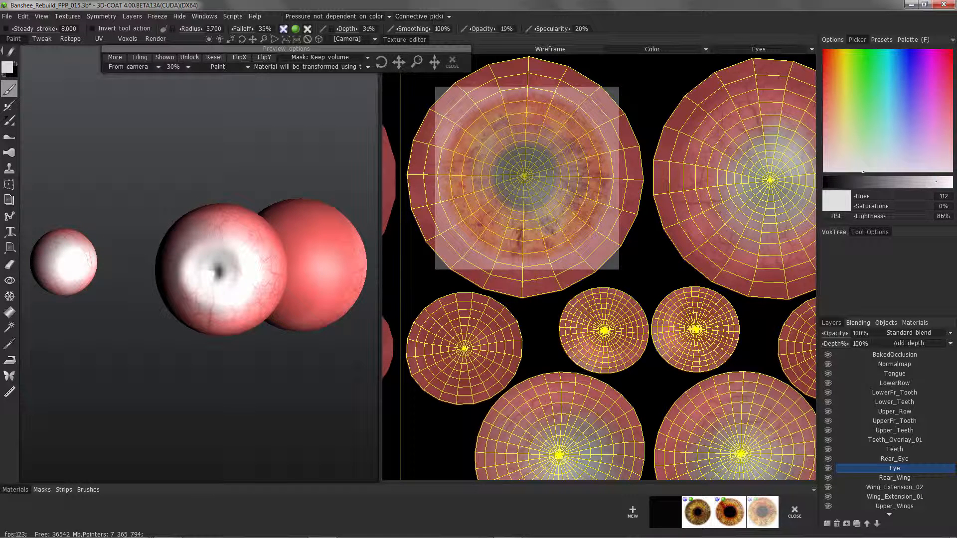
left_click_drag(417, 62, 417, 67)
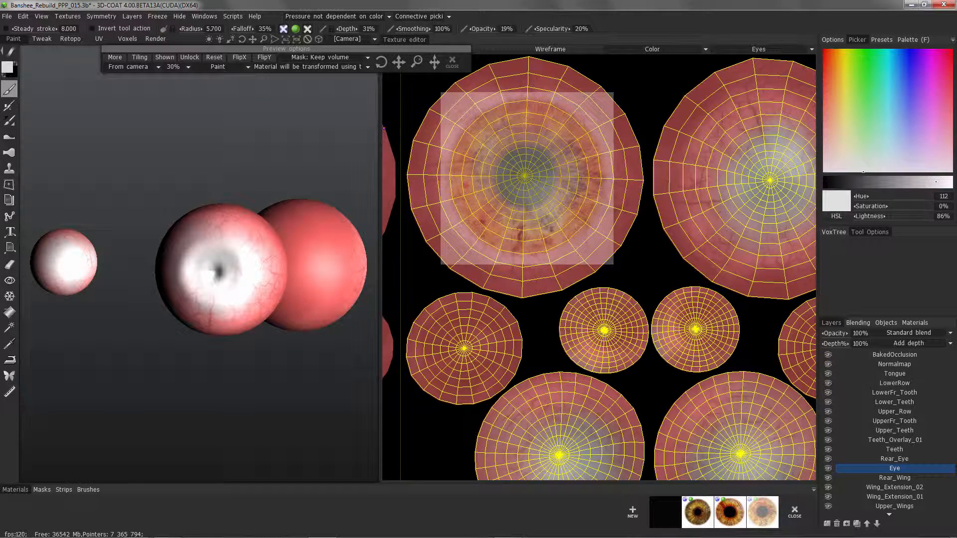
left_click(164, 57)
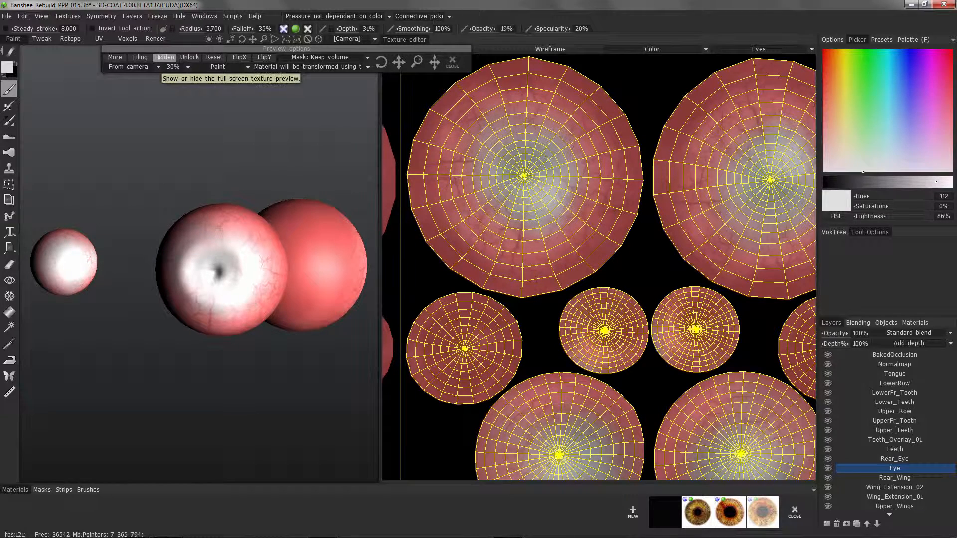
left_click(164, 57)
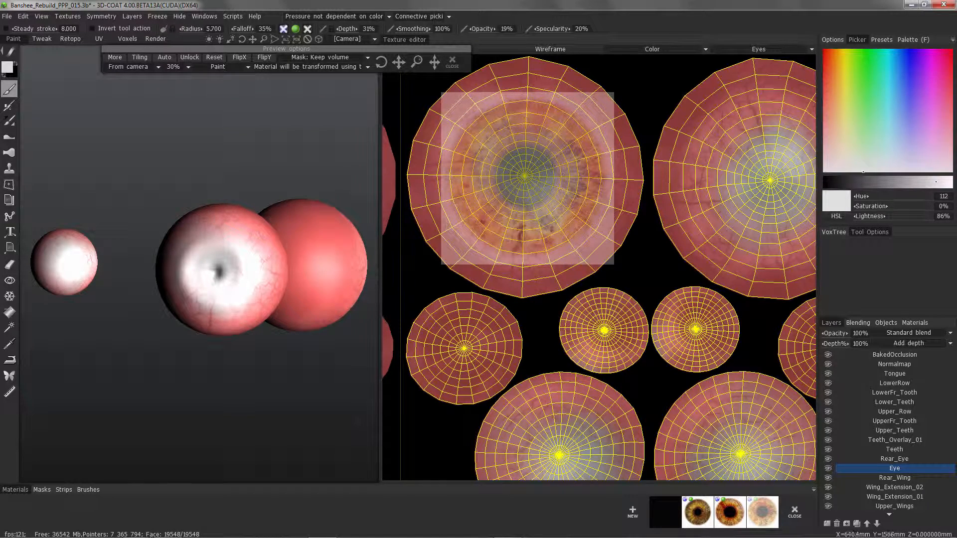
Set brush opacity to 86% and radius to about 84, enable depth painting, and lower depth to 5%.
left_click_drag(482, 29, 506, 29)
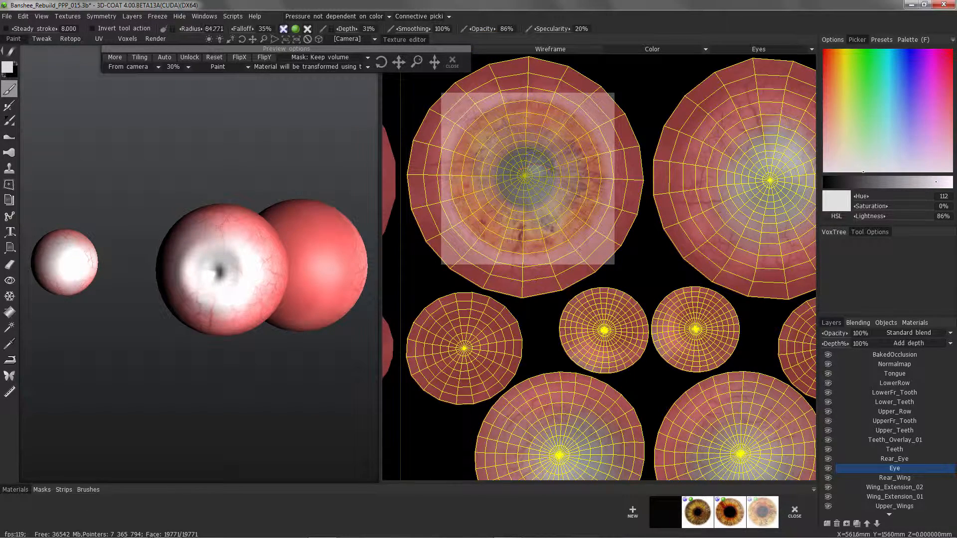
left_click(283, 29)
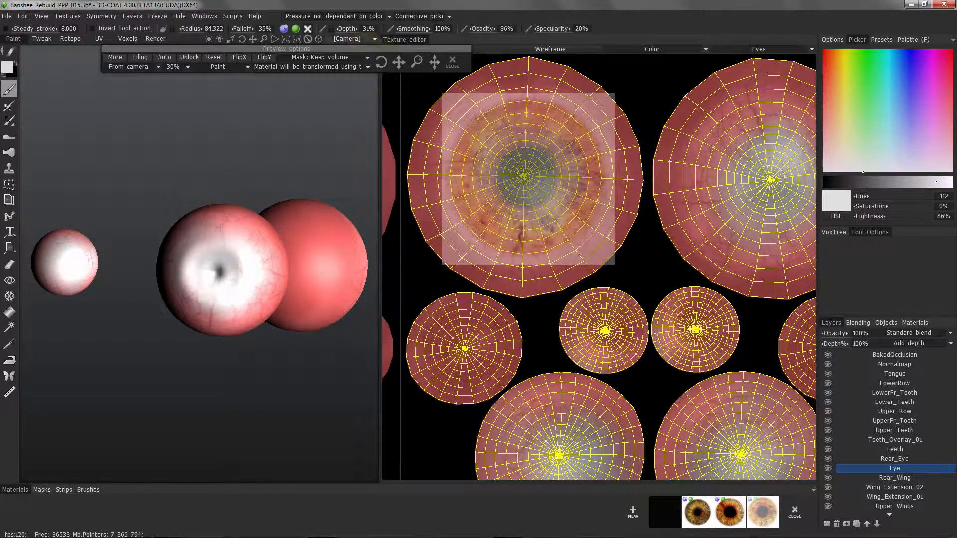
left_click_drag(369, 29, 365, 29)
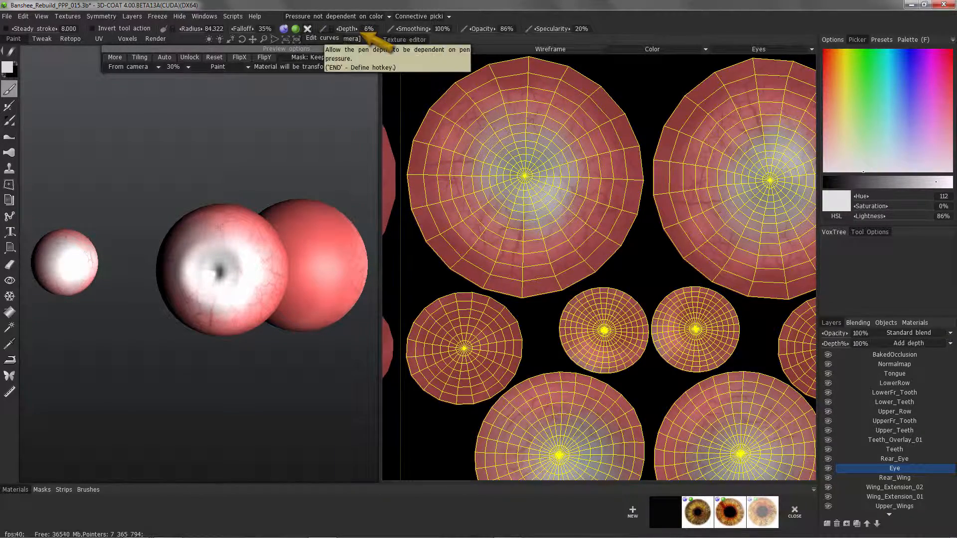
Try painting the iris onto the large eye island at 5% depth, and undo the strokes.
mouse_move(557, 149)
left_mouse_down()
mouse_move(563, 194)
mouse_move(581, 190)
mouse_move(546, 242)
left_mouse_up()
mouse_move(569, 212)
left_mouse_down()
mouse_move(540, 243)
mouse_move(518, 229)
mouse_move(534, 150)
mouse_move(494, 173)
left_mouse_up()
left_click_drag(577, 146, 578, 151)
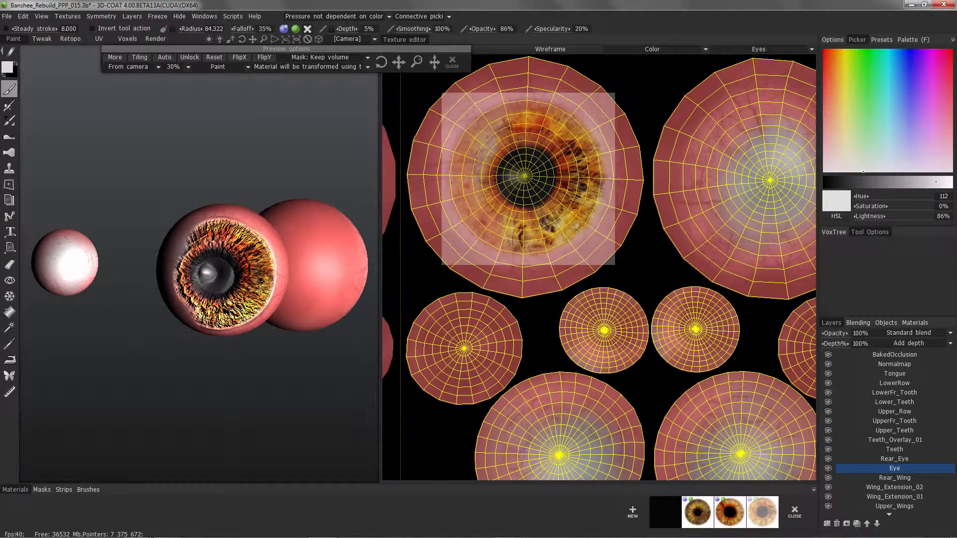
key("ctrl+z")
key("ctrl+z")
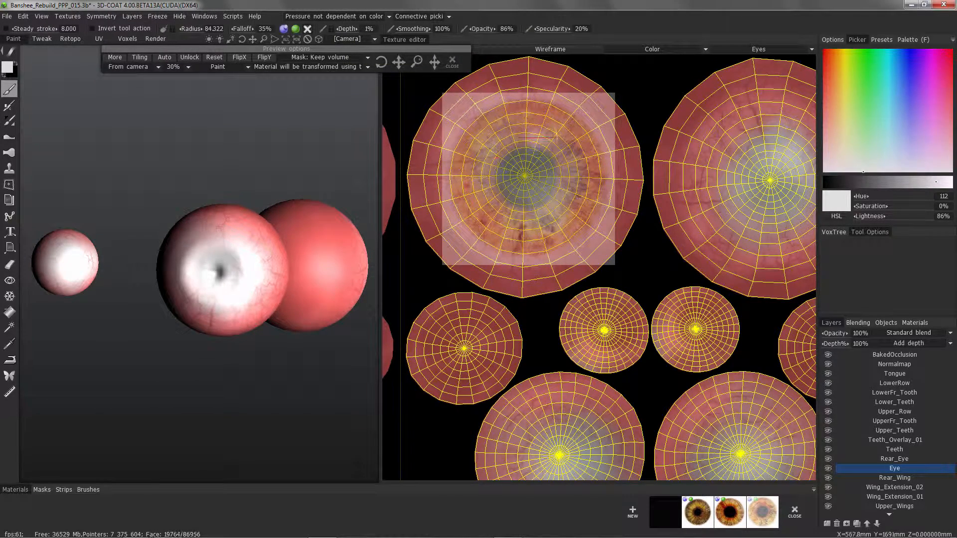
Set depth to 1% and paint the full iris and pupil onto the large eye island.
left_click_drag(530, 126, 550, 198)
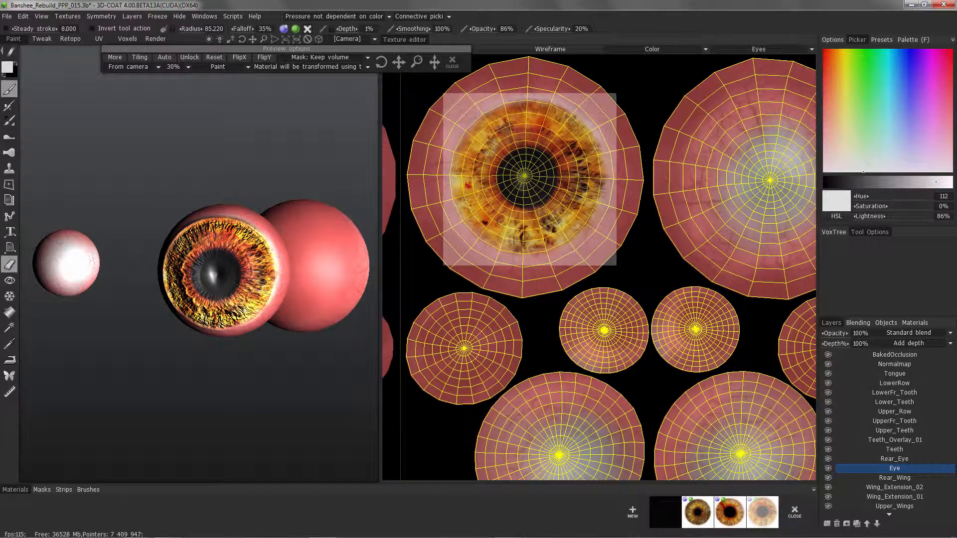
Activate the Eraser, disable colour erasing so only depth is affected, and bring the large eye's iris edge into close view.
left_click(9, 264)
left_click(226, 29)
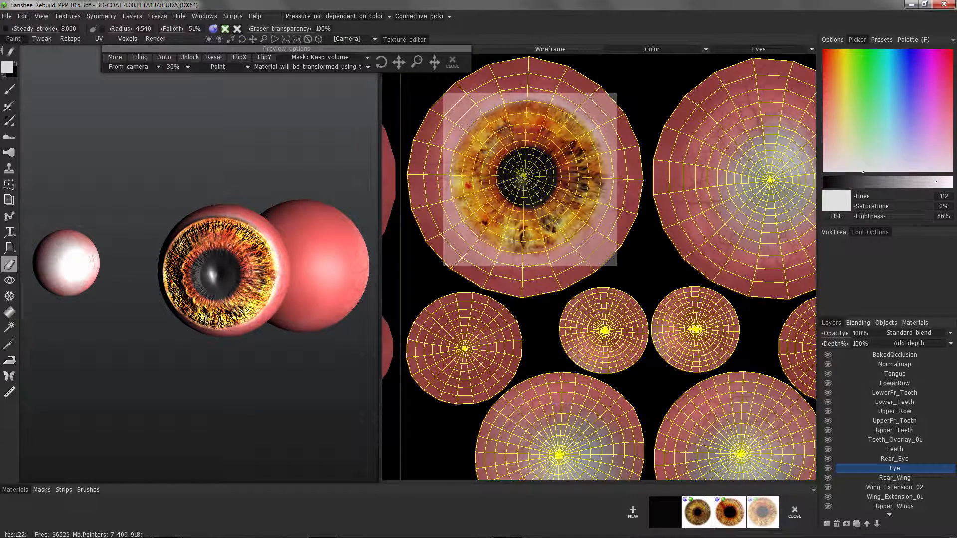
middle_click_drag(401, 63, 417, 62)
left_click_drag(417, 62, 421, 62, "alt")
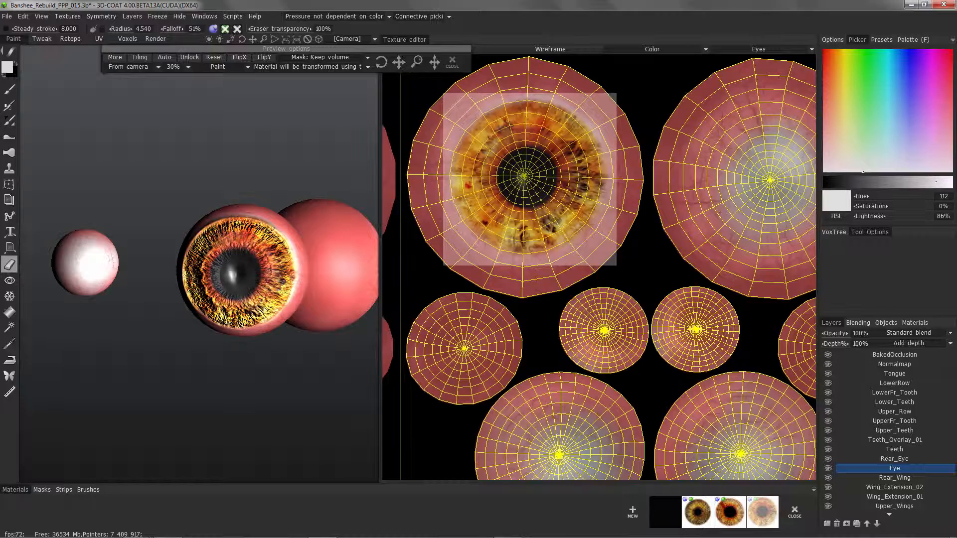
middle_click_drag(241, 271, 155, 269, "alt")
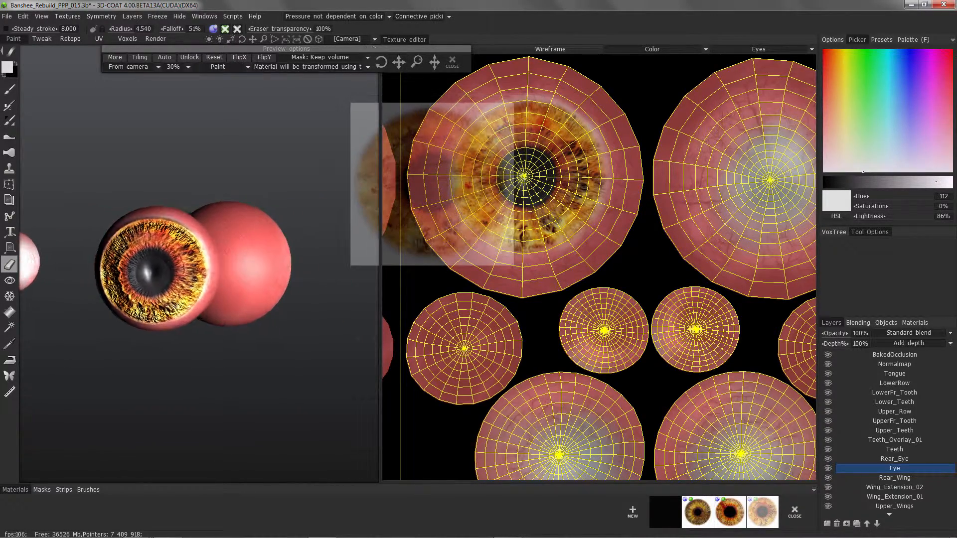
mouse_move(257, 272)
left_mouse_down("alt")
mouse_move(281, 272)
mouse_move(180, 272)
mouse_move(280, 272)
mouse_move(239, 264)
left_mouse_up("alt")
right_click_drag(239, 264, 279, 224, "alt")
left_click_drag(279, 224, 165, 206, "alt")
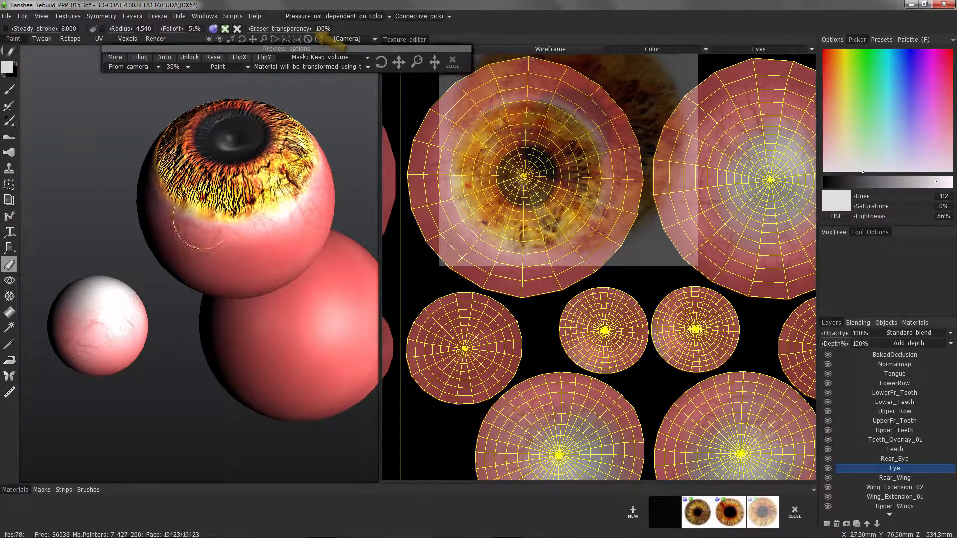
Set the eraser transparency to 47% and soften the embossed relief around the iris edge on the large eyeball.
left_click_drag(287, 29, 256, 29)
mouse_move(212, 228)
left_mouse_down("alt")
mouse_move(234, 204)
mouse_move(244, 120)
mouse_move(320, 164)
left_mouse_up("alt")
left_click_drag(279, 29, 284, 29)
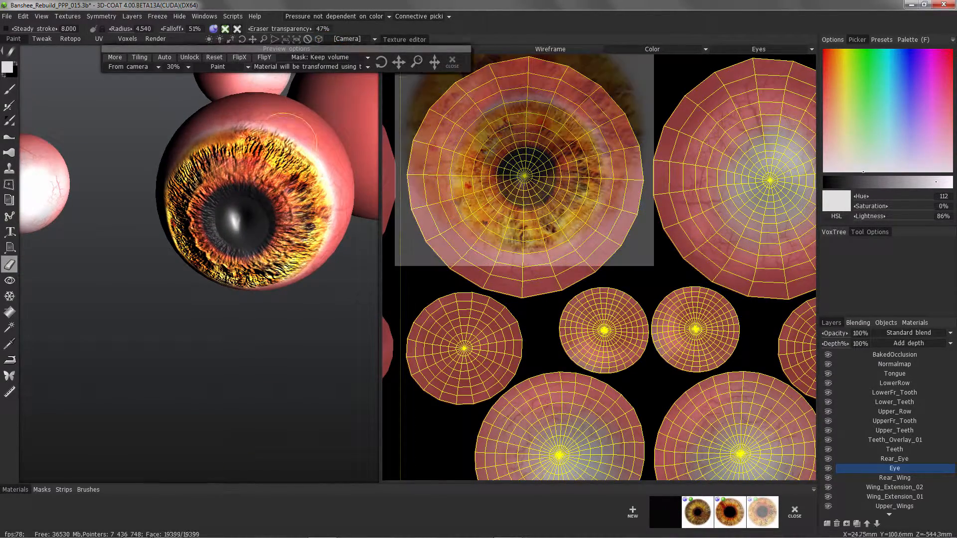
left_click_drag(282, 125, 244, 127)
mouse_move(162, 142)
left_mouse_down("alt")
mouse_move(191, 149)
mouse_move(107, 150)
mouse_move(162, 150)
left_mouse_up("alt")
mouse_move(287, 109)
left_mouse_down("alt")
mouse_move(229, 149)
mouse_move(160, 229)
left_mouse_up("alt")
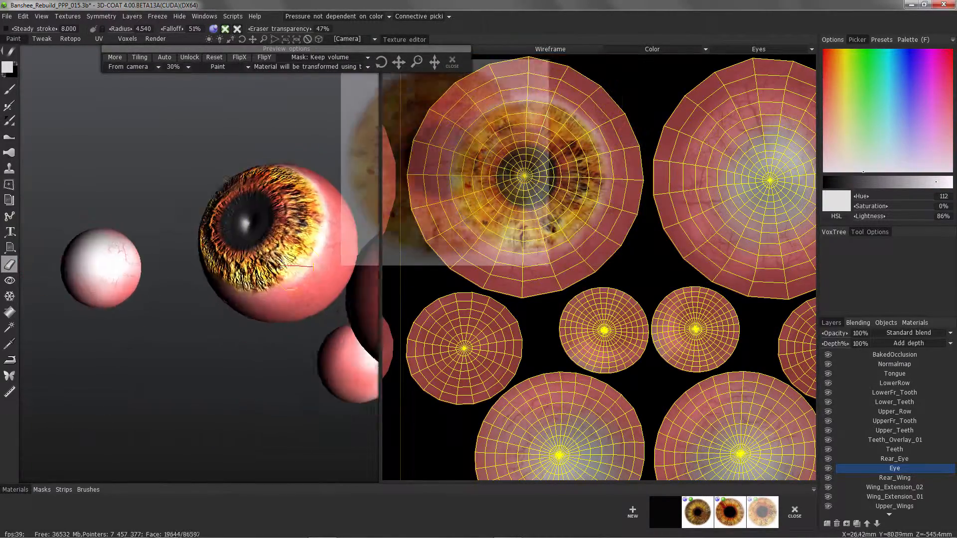
Lower the Eye layer's depth to about 49% to reduce the relief of the painted iris.
right_click_drag(160, 229, 150, 269, "alt")
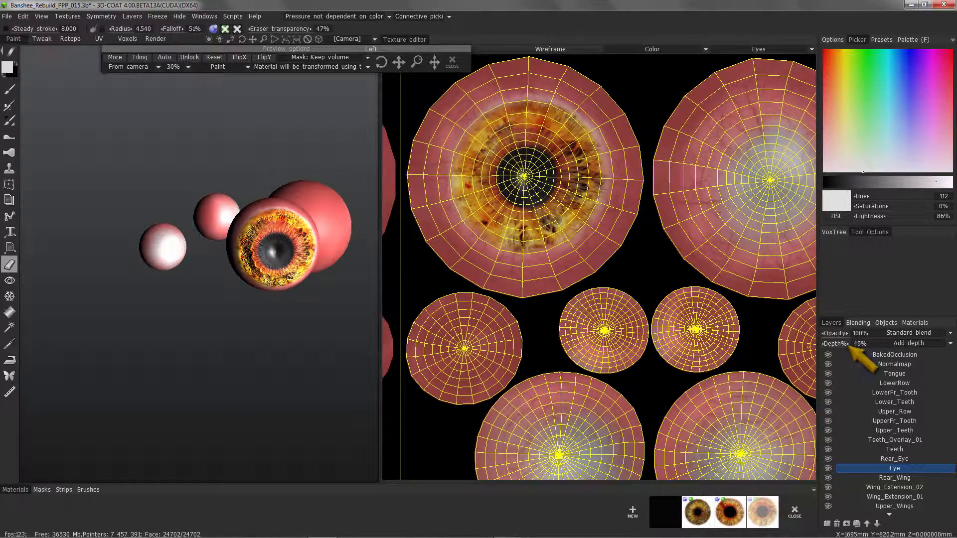
left_click_drag(279, 220, 105, 259, "alt")
right_click_drag(150, 279, 189, 249, "alt")
left_click_drag(189, 249, 164, 255, "alt")
Show and lock the Body_Head material, and examine the painted iris inside the creature's eye socket.
left_click(915, 323)
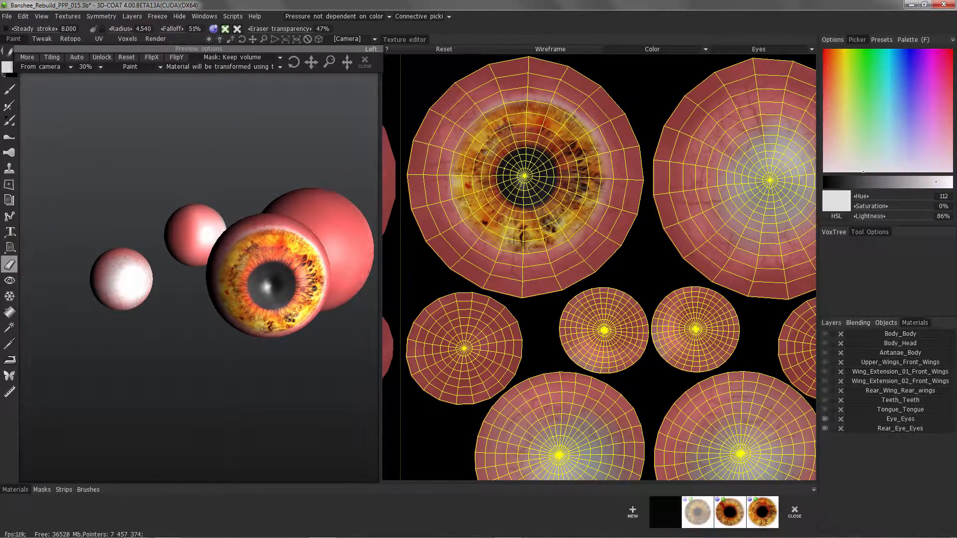
left_click(825, 334)
left_click(825, 344)
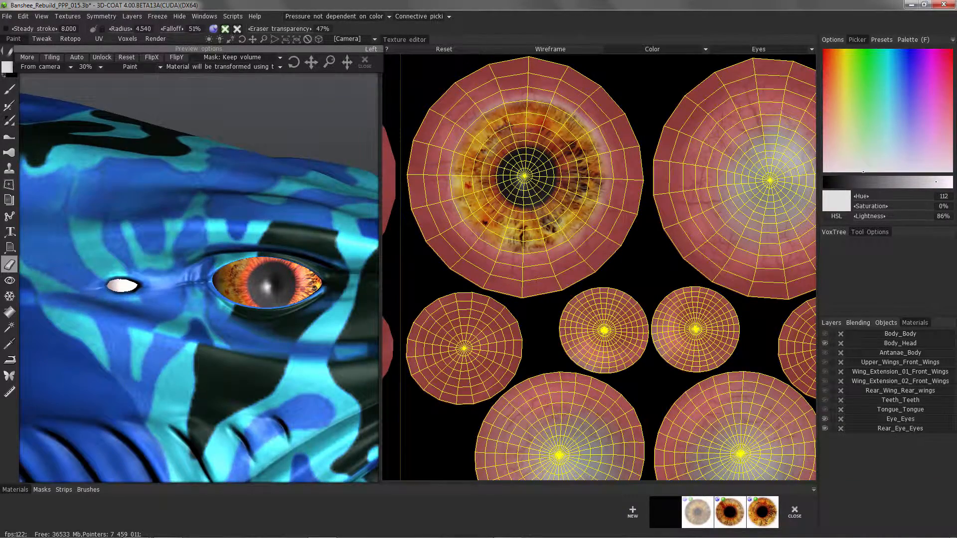
left_click_drag(199, 249, 215, 279, "alt")
right_click_drag(215, 279, 189, 319, "alt")
left_click_drag(189, 319, 210, 299, "alt")
right_click_drag(209, 299, 234, 249, "alt")
middle_click_drag(235, 249, 279, 309, "alt")
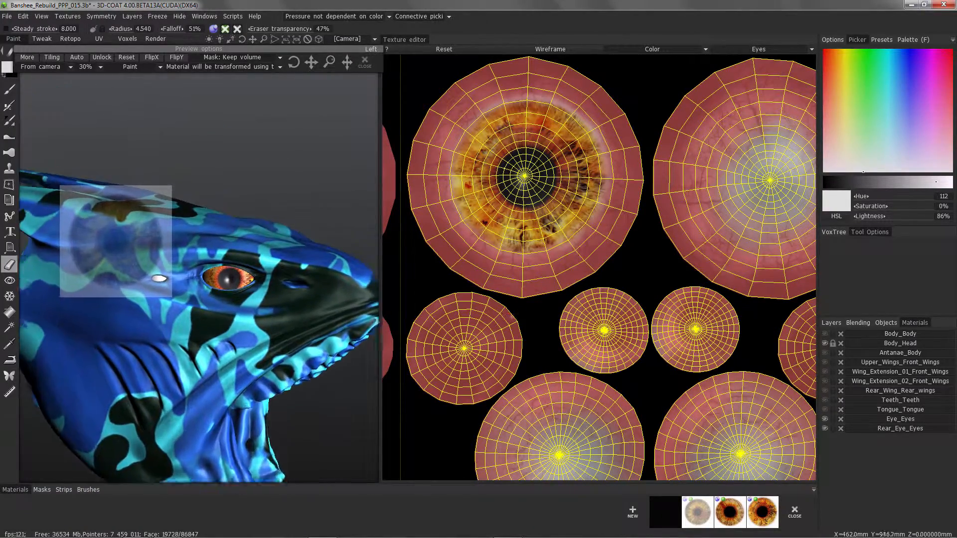
right_click_drag(279, 309, 289, 294, "alt")
Hide the Body_Head material, return to the layer list, and frame the isolated eyeballs.
left_click(825, 343)
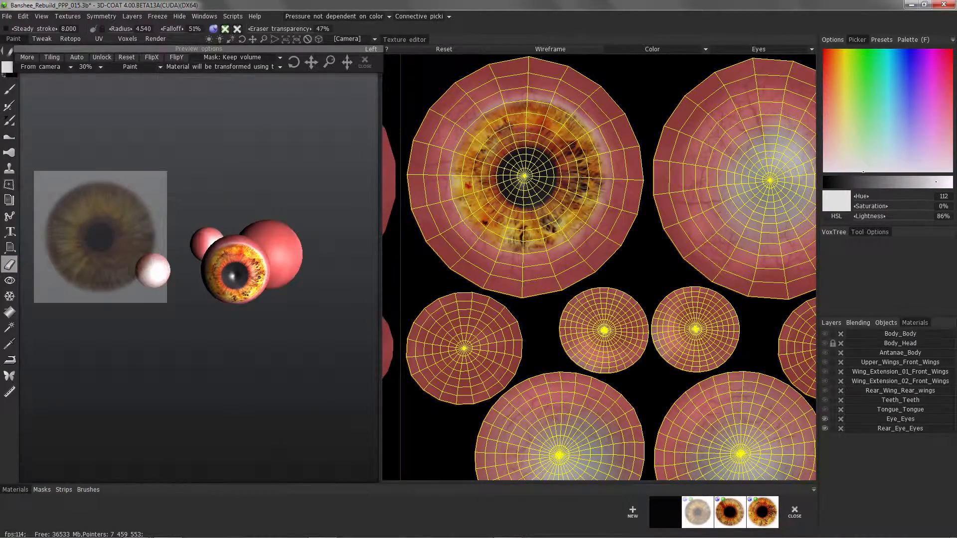
left_click(831, 323)
left_click_drag(279, 319, 274, 289, "alt")
right_click_drag(274, 289, 299, 269, "alt")
mouse_move(299, 269)
left_mouse_down("alt")
mouse_move(299, 287)
mouse_move(227, 311)
left_mouse_up("alt")
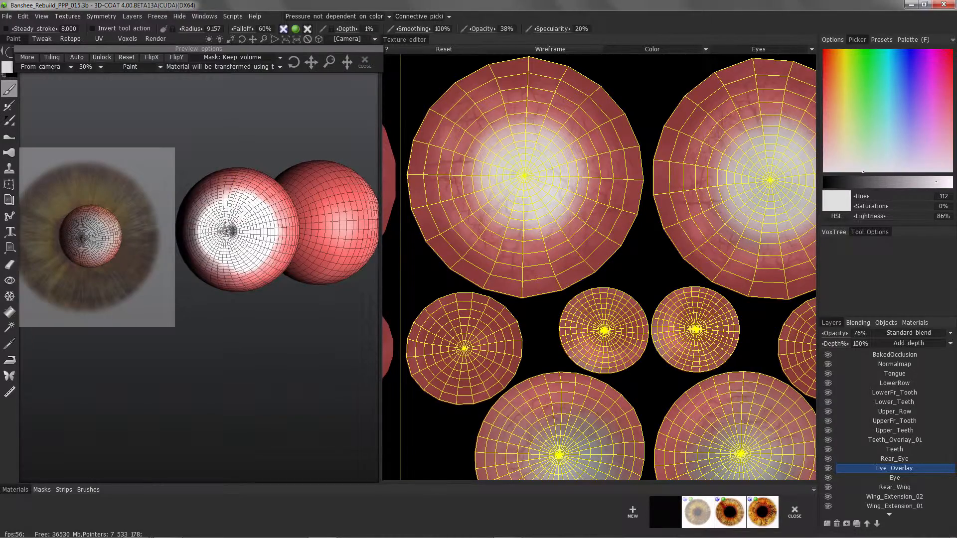
Centre the brown iris preview on the large eye island's pole and scale it to fit the white area.
left_click_drag(311, 62, 709, 19)
left_click_drag(311, 62, 283, 63)
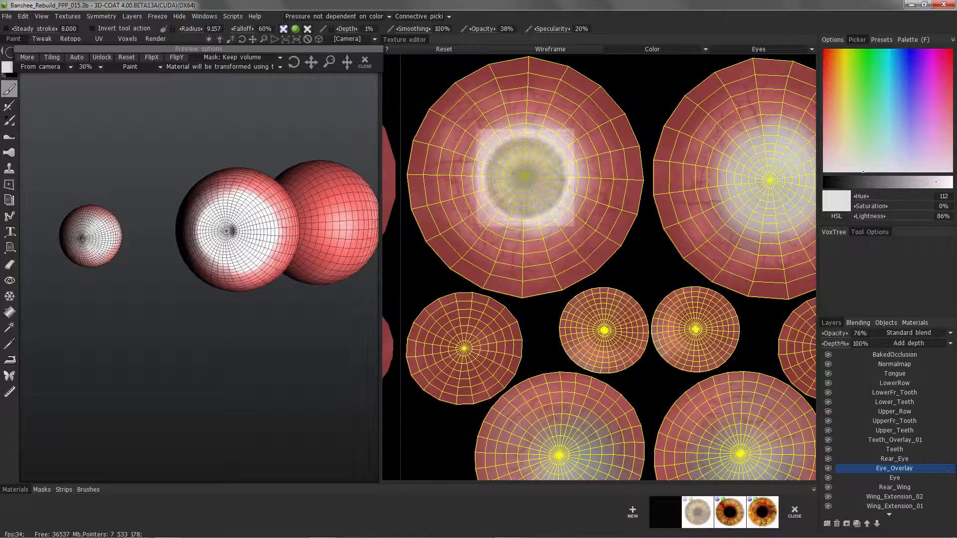
left_click_drag(347, 62, 363, 62)
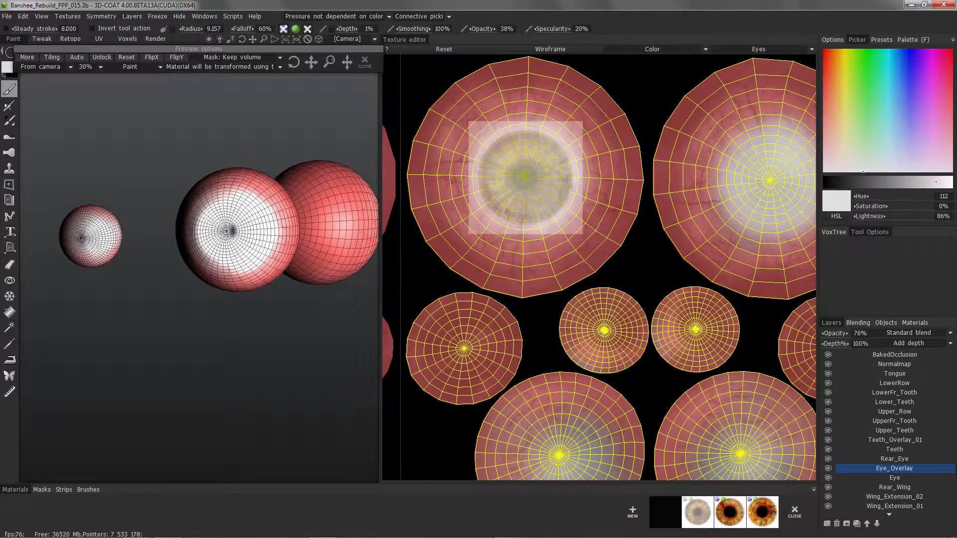
left_click(27, 58)
mouse_move(344, 49)
left_mouse_down()
mouse_move(358, 70)
mouse_move(360, 54)
left_mouse_up()
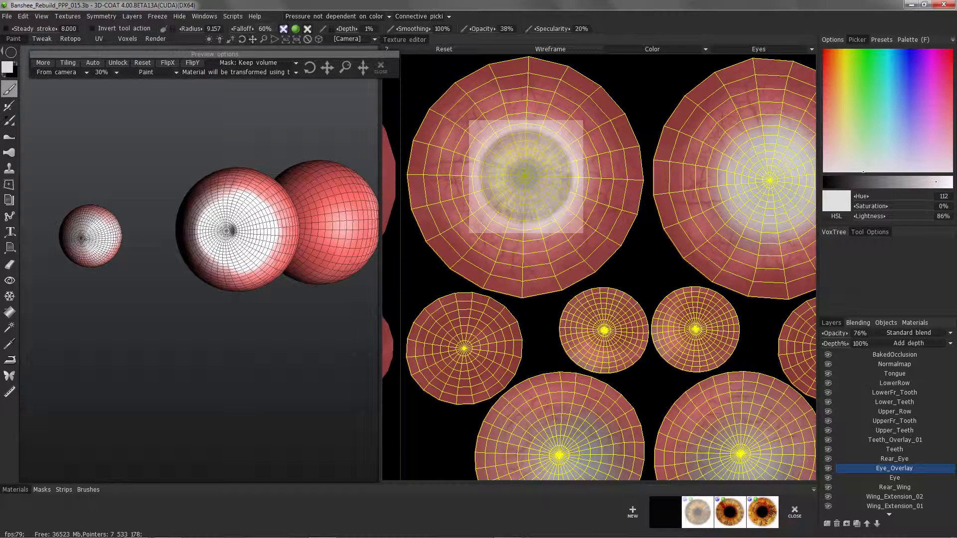
Set the brush falloff to 47%, reduce the circle shape's border width, and set opacity to 92%.
left_click_drag(242, 29, 232, 29)
mouse_move(11, 52)
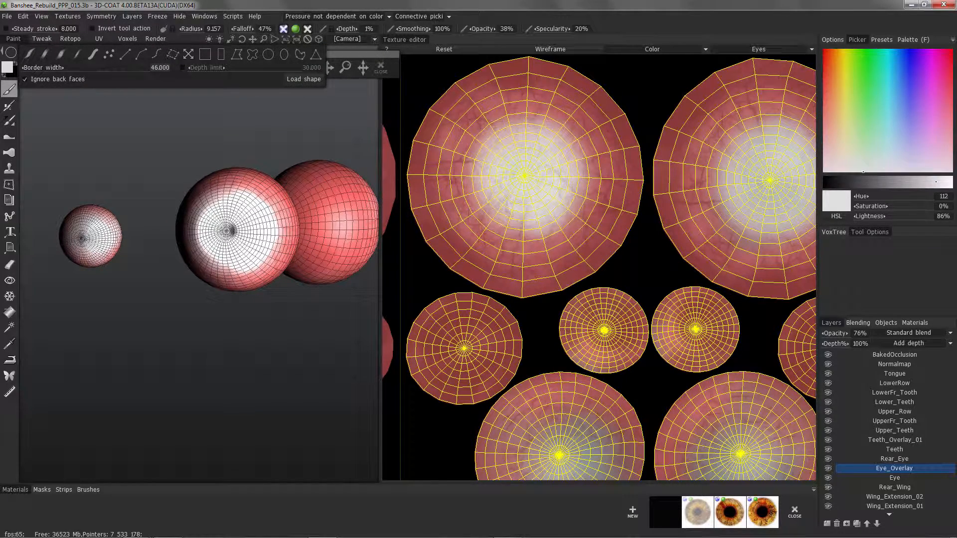
left_click_drag(53, 68, 34, 67)
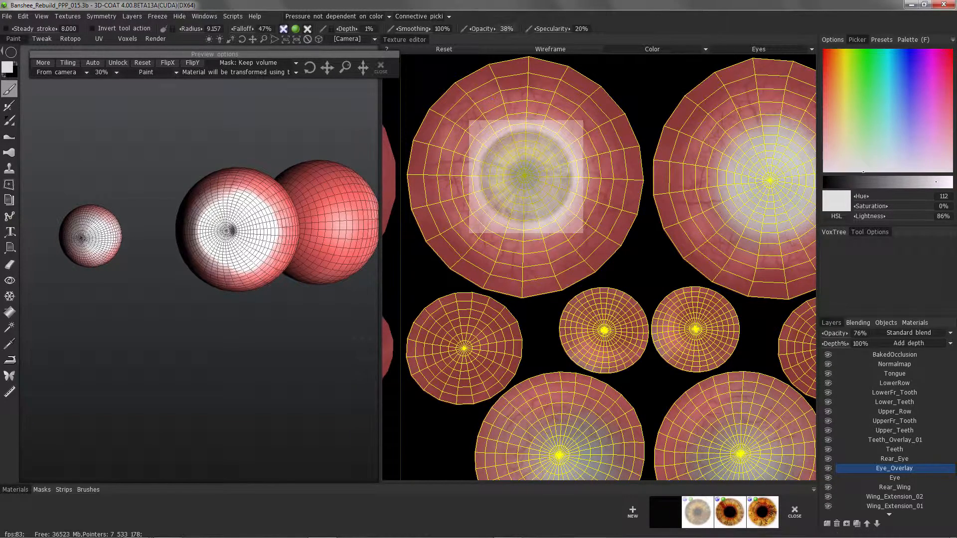
left_click_drag(483, 29, 505, 29)
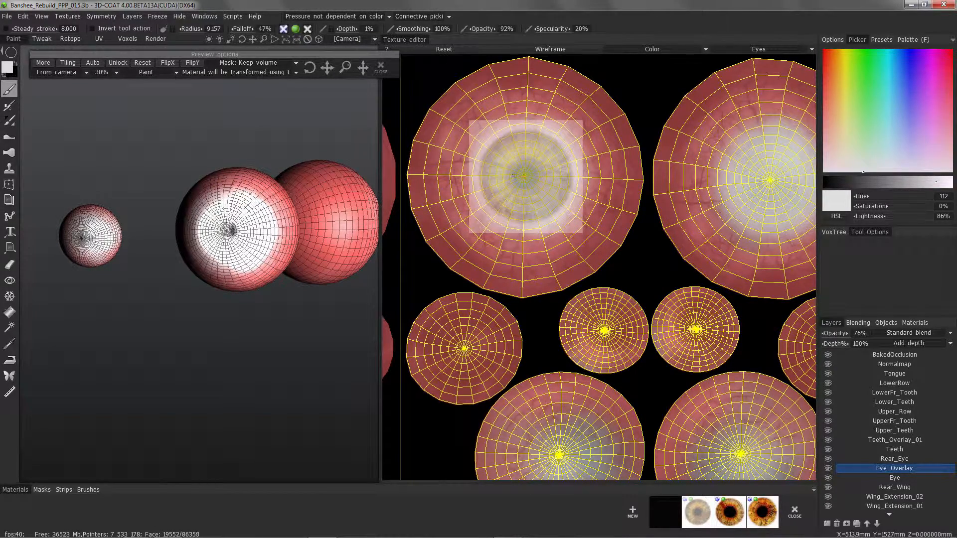
Try painting the brown iris with a circle drawn from the large eye island's pole, and undo it.
left_click_drag(525, 176, 526, 177)
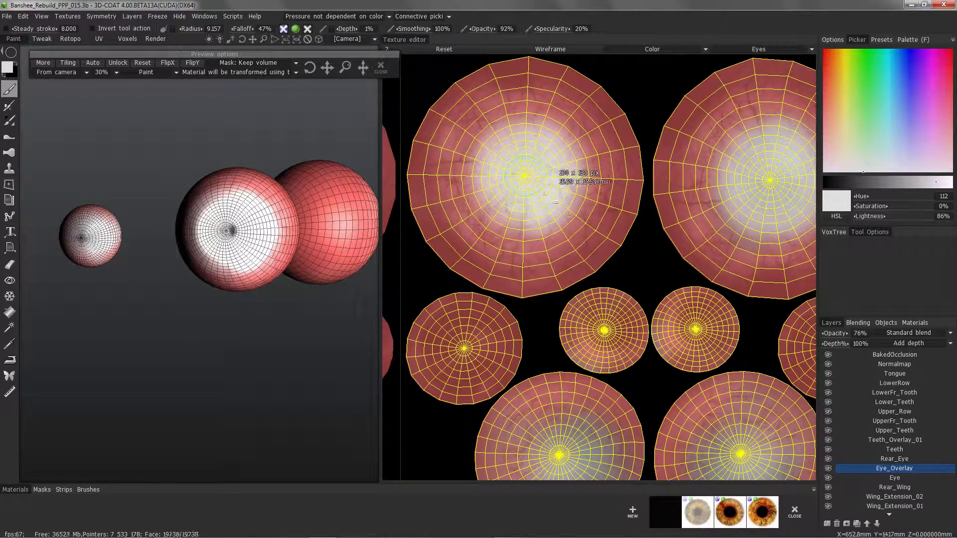
left_click_drag(593, 231, 600, 236)
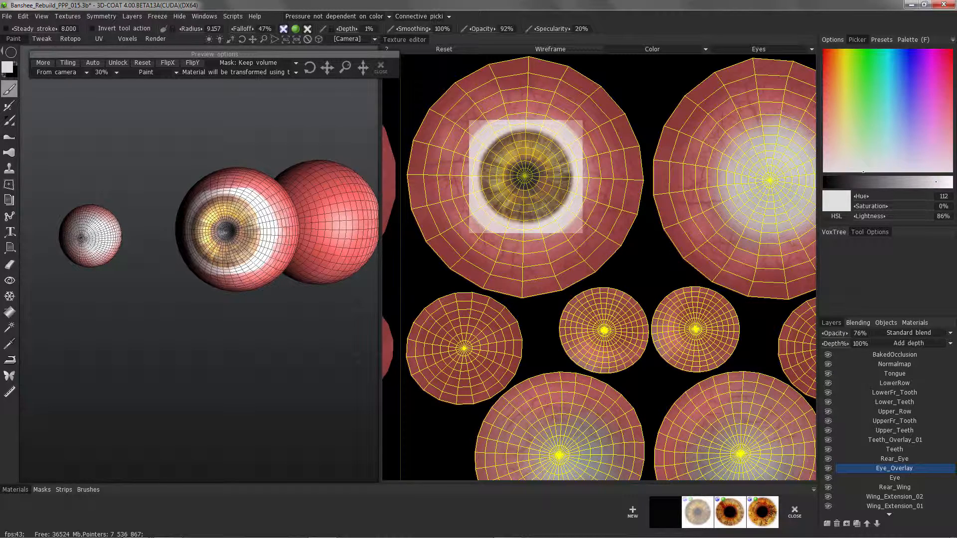
key("ctrl+z")
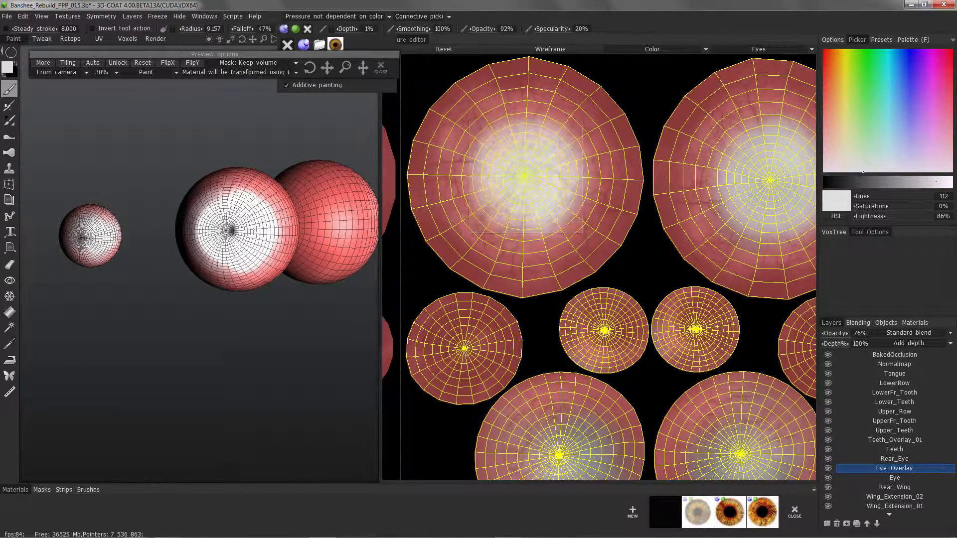
Enable depth painting, set falloff to 54%, and paint the brown iris with a circle centred on the large eye island's pole.
left_click(284, 29)
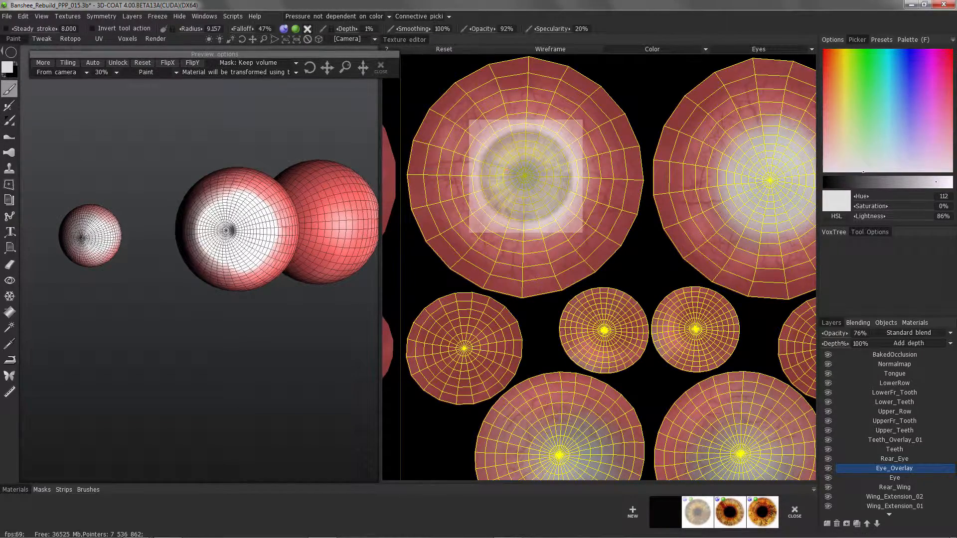
left_click_drag(243, 29, 249, 29)
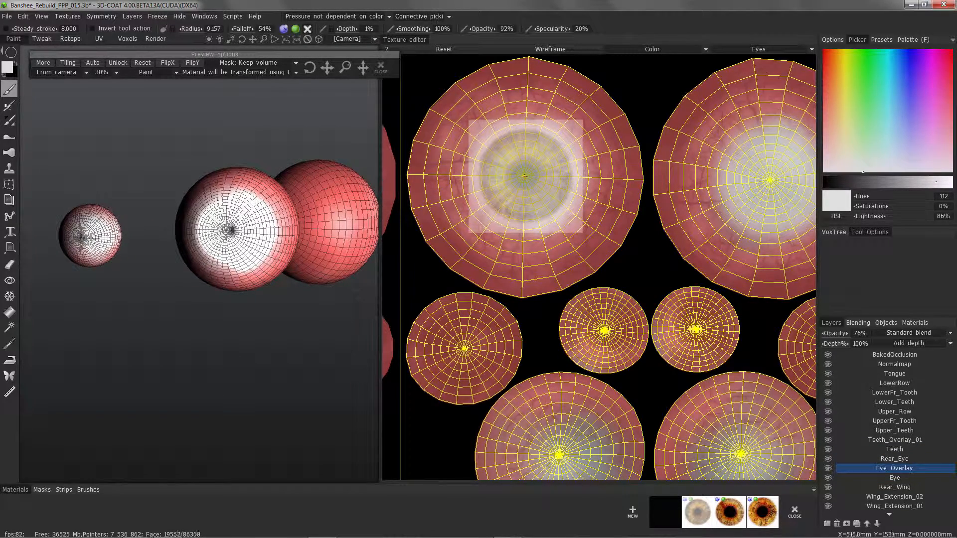
left_click_drag(525, 176, 525, 176)
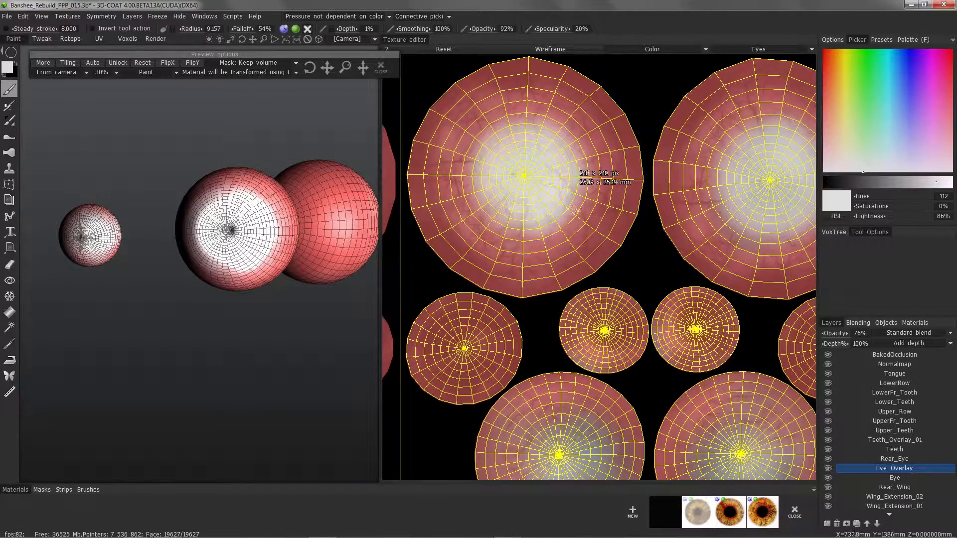
left_click_drag(576, 210, 581, 230)
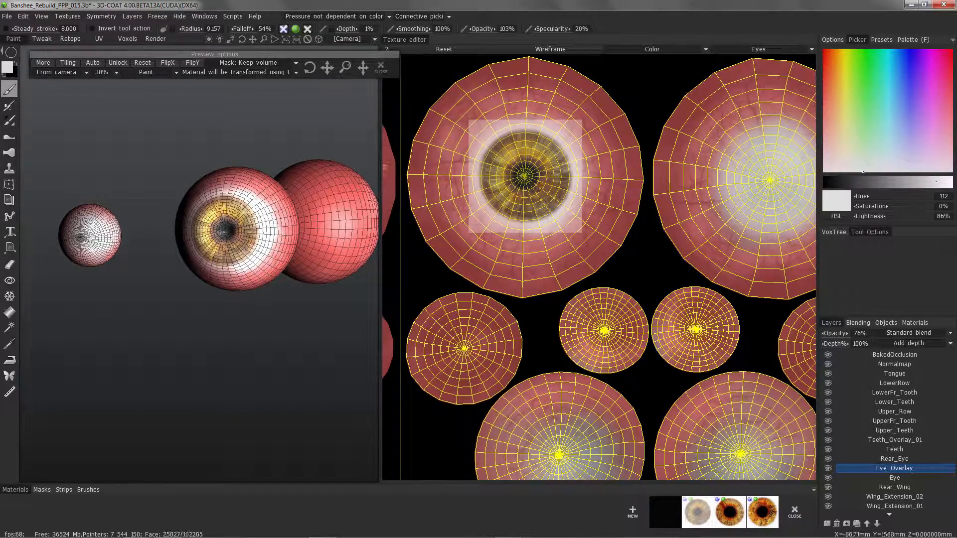
Show the Body_Head material to place the painted brown iris in the context of the creature's head.
left_click(886, 323)
left_click(914, 323)
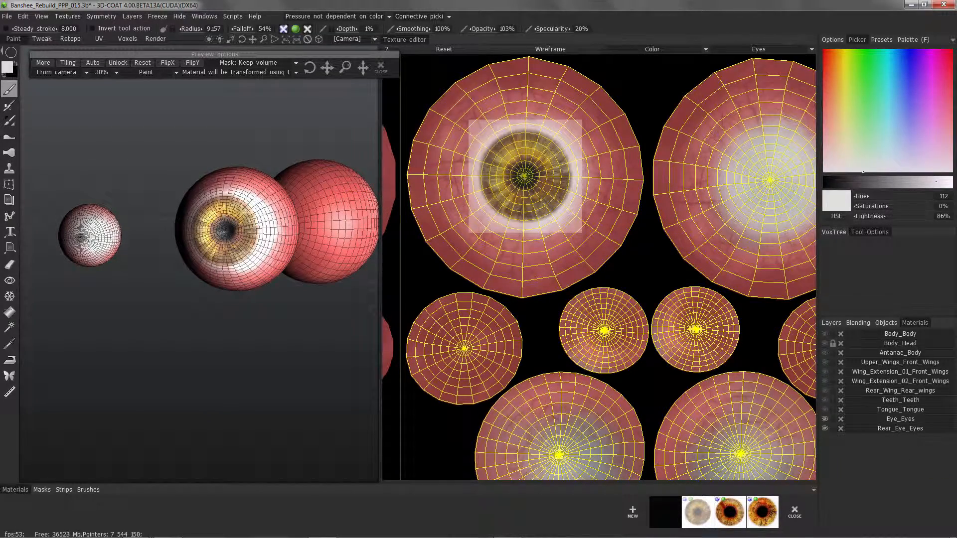
left_click(825, 343)
scroll(169, 259, "down", 10)
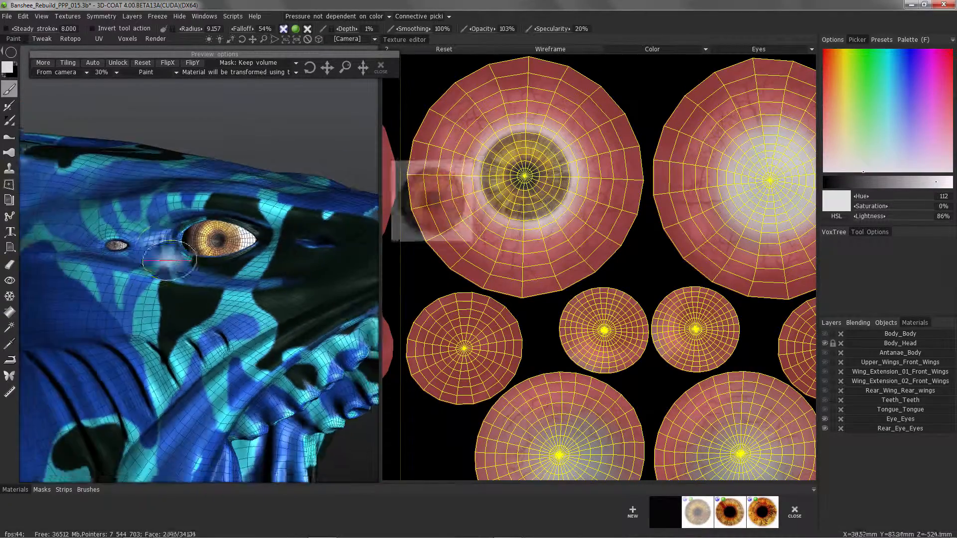
scroll(199, 254, "up", 2)
left_click_drag(199, 255, 231, 247)
scroll(303, 259, "up", 6)
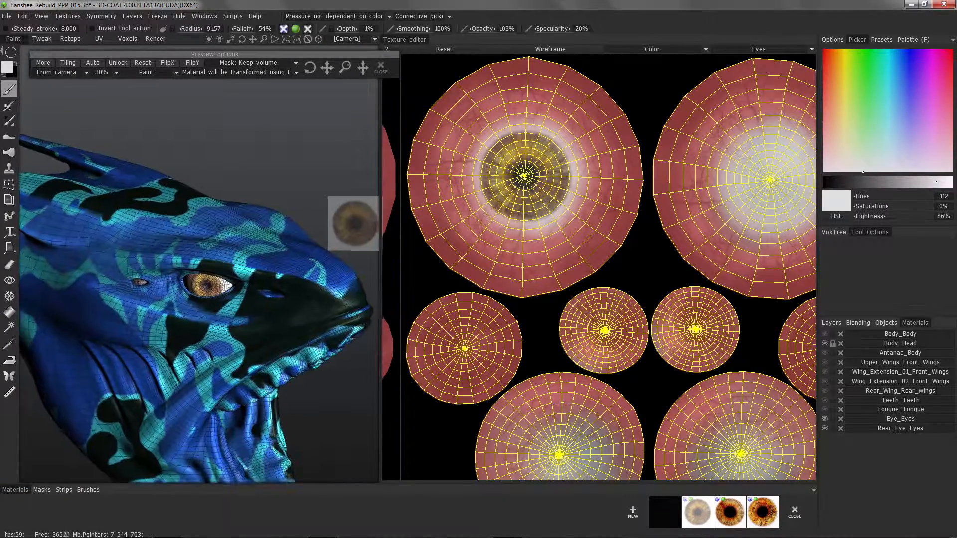
Examine the brown iris in the creature's head from several angles and distances.
left_click_drag(303, 259, 443, 301, "alt")
middle_click_drag(443, 300, 443, 168, "alt")
middle_click_drag(199, 259, 200, 293, "alt")
left_click_drag(384, 176, 279, 190, "alt")
right_click_drag(279, 189, 245, 234, "alt")
left_click_drag(244, 235, 321, 230, "alt")
left_click_drag(374, 90, 396, 94, "alt")
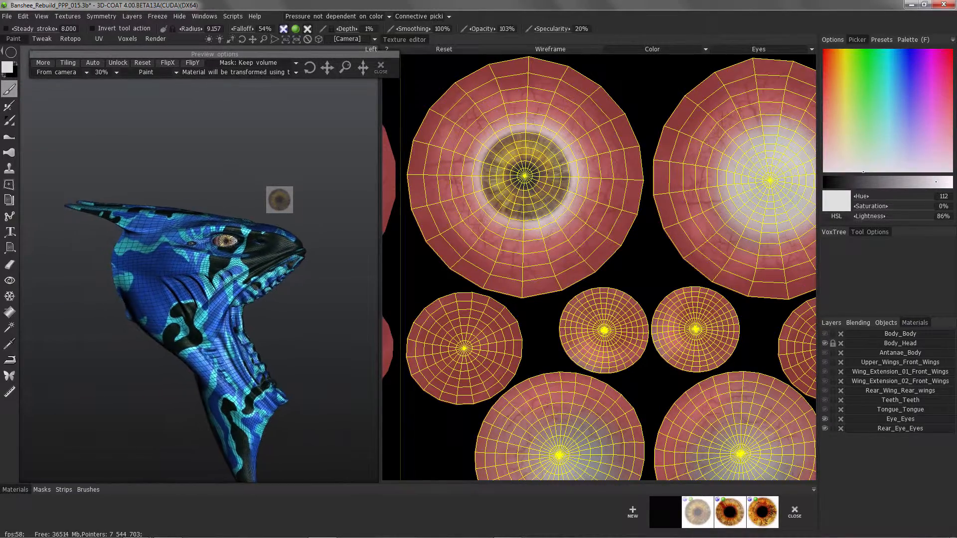
right_click_drag(396, 95, 453, 67, "alt")
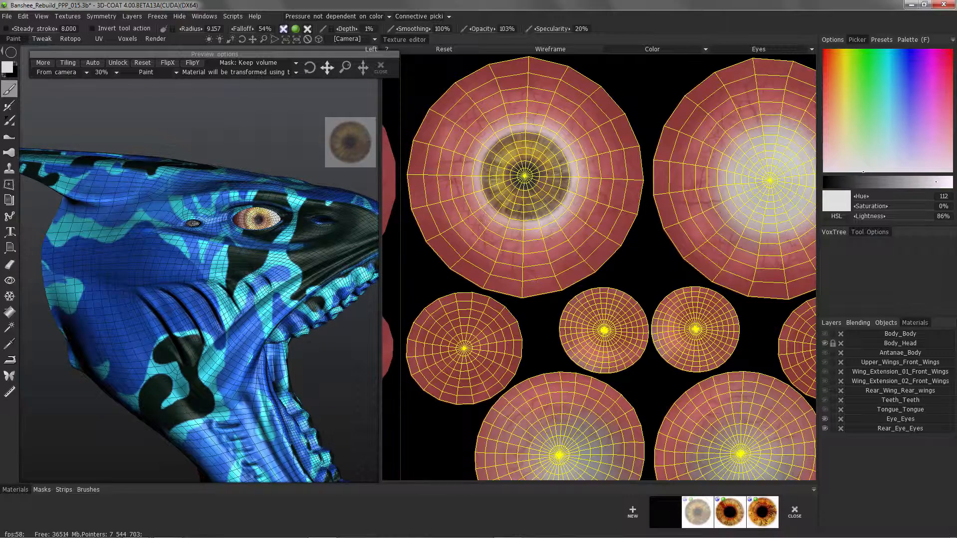
Centre the iris preview on the smaller eye island below the large one and paint the iris there with a circle.
middle_click_drag(549, 442, 540, 323, "alt")
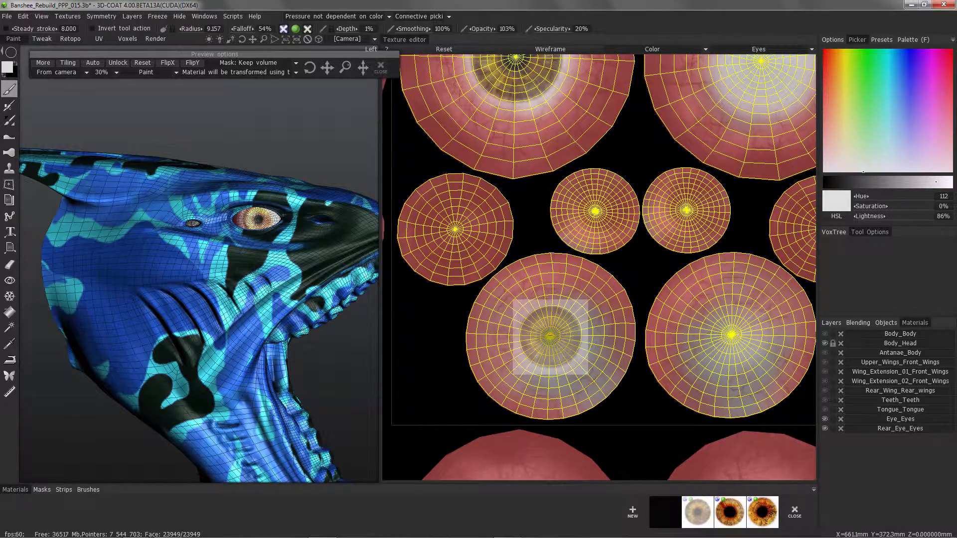
left_click_drag(550, 337, 587, 353)
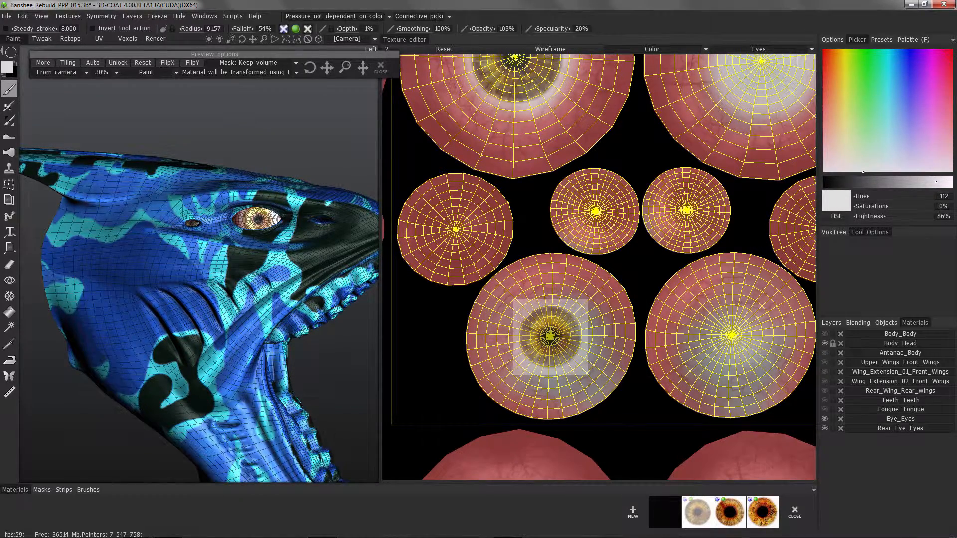
Switch the brush from the circle shape to freehand strokes and close the iris material preview.
left_click(11, 52)
left_click(43, 54)
key("ctrl+z")
left_click_drag(554, 335, 519, 330, "alt")
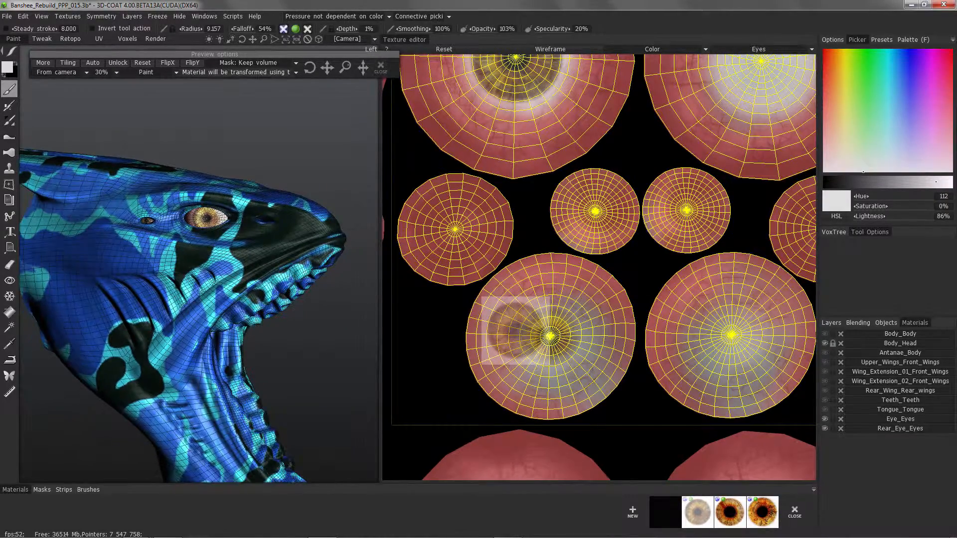
left_click(380, 67)
Turn off the wireframe on the 3D model and examine the whole head with its painted eyes.
right_click_drag(279, 200, 239, 230, "alt")
left_click_drag(240, 229, 134, 239, "alt")
middle_click_drag(135, 239, 478, 217, "alt")
left_click(285, 40)
left_click_drag(269, 240, 237, 249, "alt")
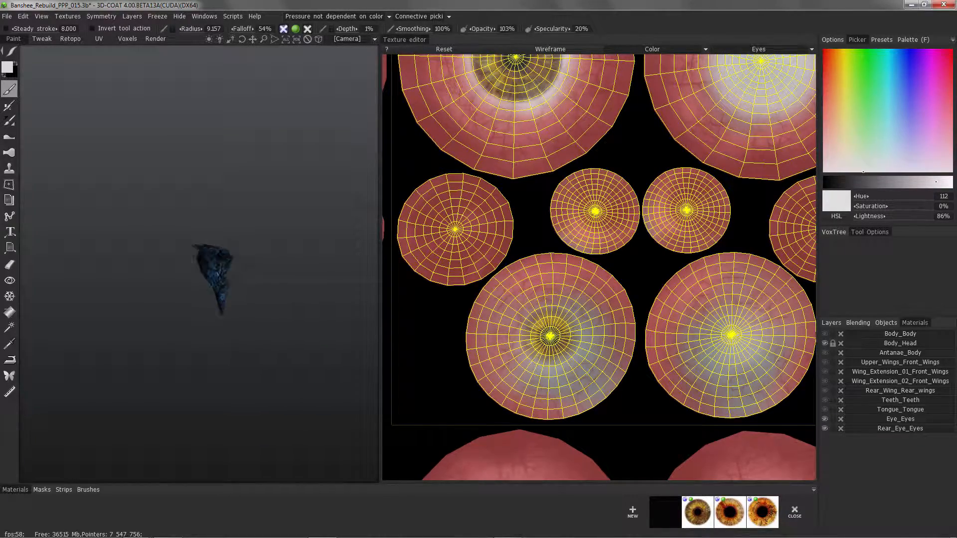
right_click_drag(236, 249, 289, 269, "alt")
left_click_drag(289, 269, 248, 275, "alt")
key("w")
right_click_drag(248, 275, 271, 259, "alt")
mouse_move(272, 259)
left_mouse_down("alt")
mouse_move(250, 258)
mouse_move(279, 256)
mouse_move(246, 261)
mouse_move(269, 257)
left_mouse_up("alt")
middle_click_drag(342, 218, 297, 219, "alt")
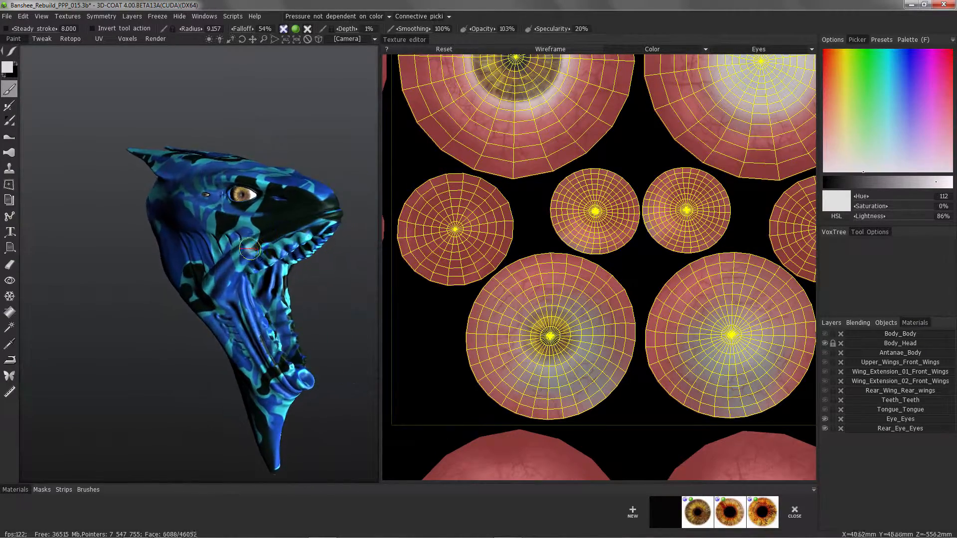
Check the painted eyes from the side, hide the Body_Head material and select the Eye layer.
left_click_drag(297, 219, 249, 224, "alt")
right_click_drag(219, 224, 275, 235, "alt")
left_click_drag(274, 235, 272, 220, "alt")
right_click_drag(272, 221, 259, 212, "alt")
left_click_drag(259, 211, 292, 207, "alt")
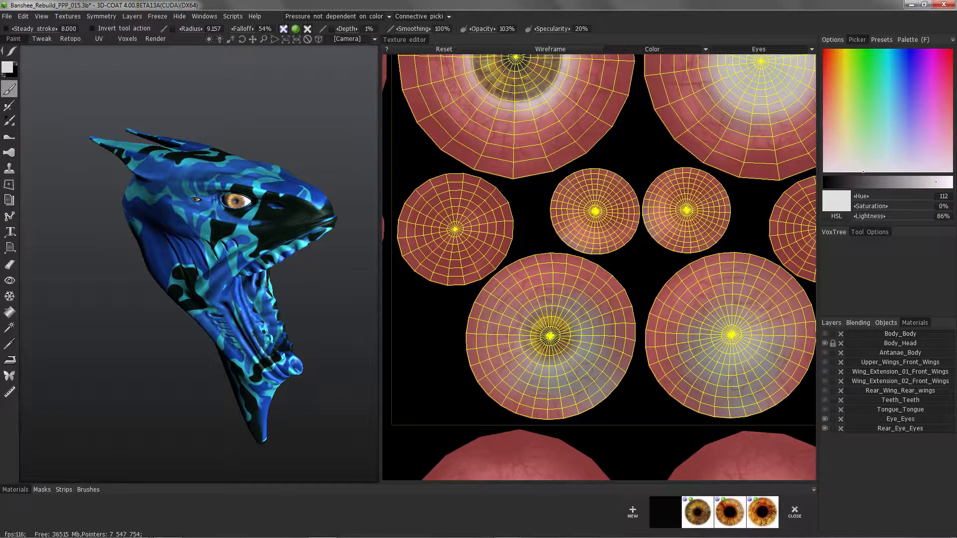
left_click(825, 343)
left_click(832, 323)
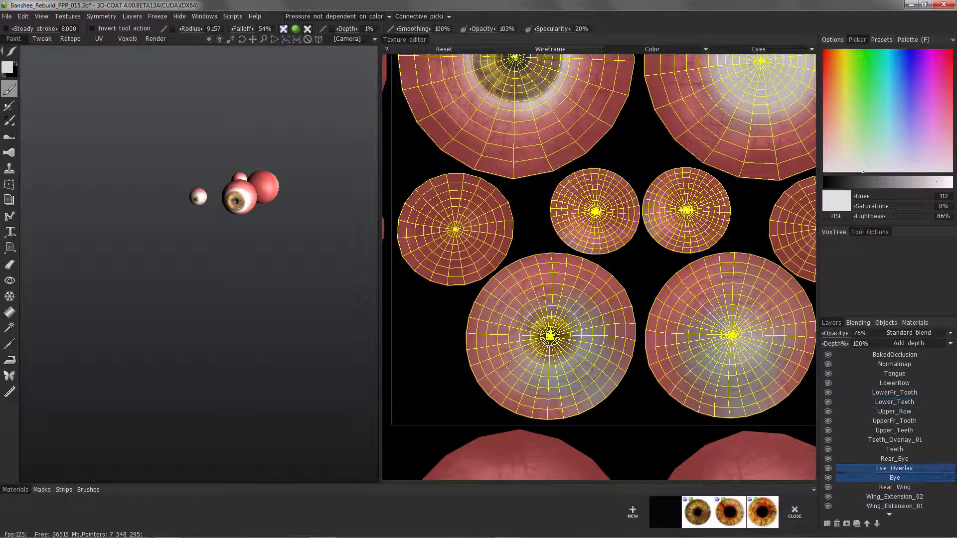
left_click(895, 478)
Limit painting on the Eye layer to specularity at 100% with the rectangle shape and check the gloss on the eyeballs.
left_click(296, 29)
left_click(307, 28)
mouse_move(11, 50)
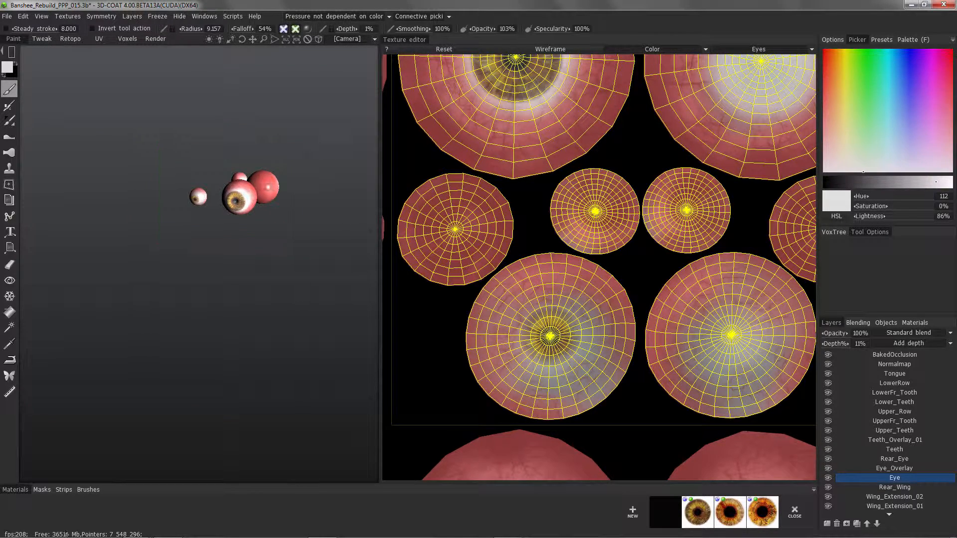
left_click_drag(209, 279, 232, 280)
mouse_move(232, 279)
middle_mouse_down()
mouse_move(55, 277)
mouse_move(225, 274)
middle_mouse_up()
right_click_drag(224, 274, 279, 271)
mouse_move(279, 271)
middle_mouse_down()
mouse_move(187, 270)
mouse_move(279, 270)
middle_mouse_up()
Use the Eraser on specularity only with a large circle shape over the eyeballs and check the result.
left_click(10, 264)
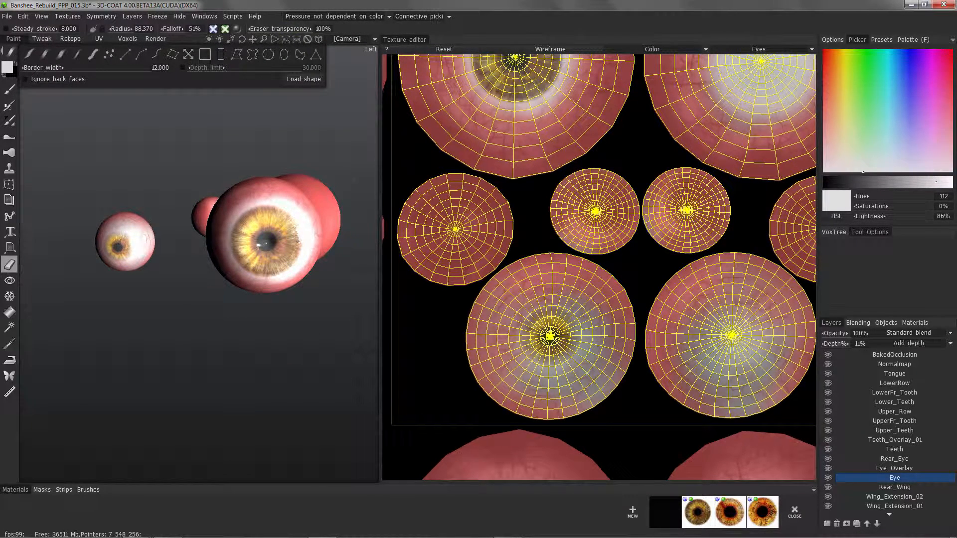
left_click(268, 54)
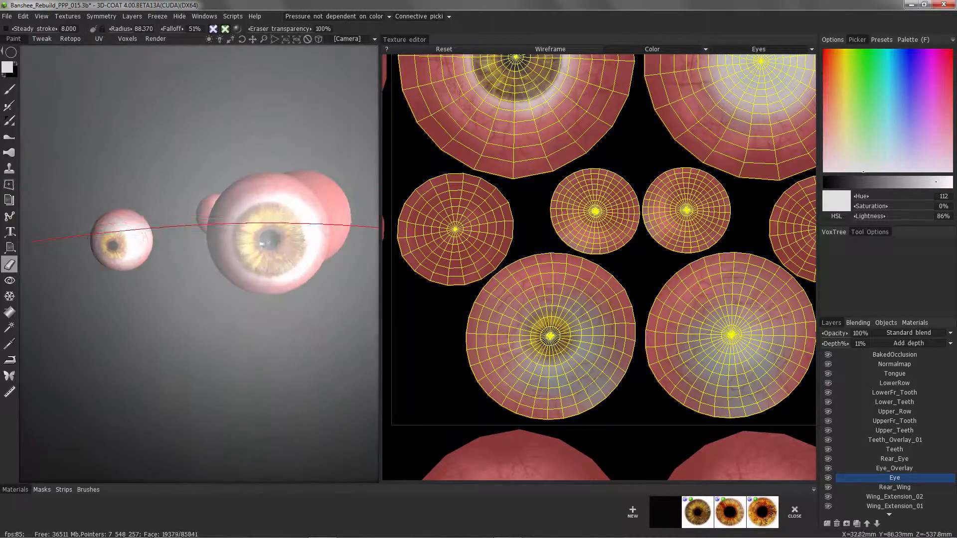
mouse_move(269, 235)
right_mouse_down()
mouse_move(10, 230)
mouse_move(30, 236)
right_mouse_up()
right_click_drag(249, 240, 238, 241)
mouse_move(249, 240)
left_mouse_down("alt")
mouse_move(267, 236)
mouse_move(234, 241)
mouse_move(241, 233)
mouse_move(227, 231)
mouse_move(230, 201)
mouse_move(239, 204)
left_mouse_up("alt")
mouse_move(244, 204)
right_mouse_down("alt")
mouse_move(230, 250)
mouse_move(241, 194)
right_mouse_up("alt")
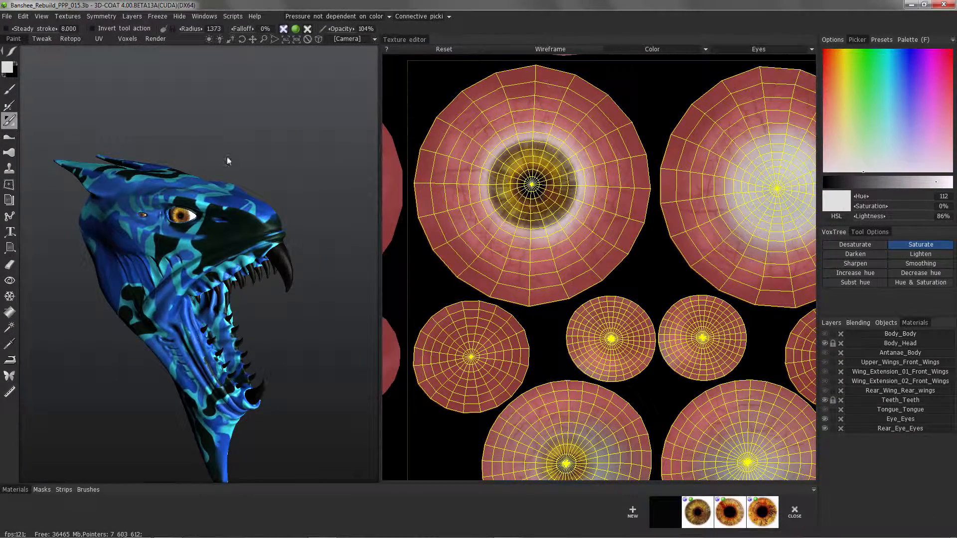
Hide the Body_Head and Teeth_Teeth materials to isolate the eyeballs.
left_click_drag(227, 160, 254, 213)
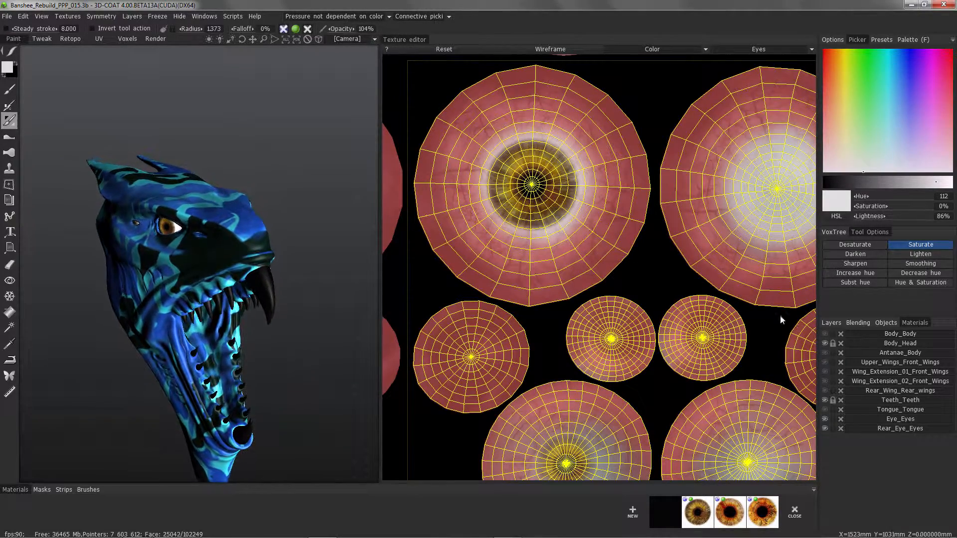
left_click(824, 343)
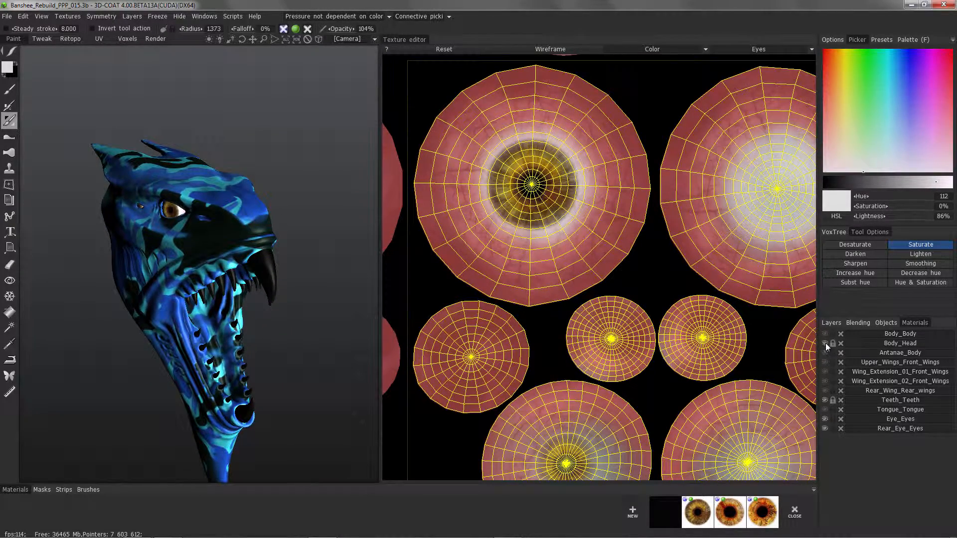
left_click_drag(292, 153, 250, 238)
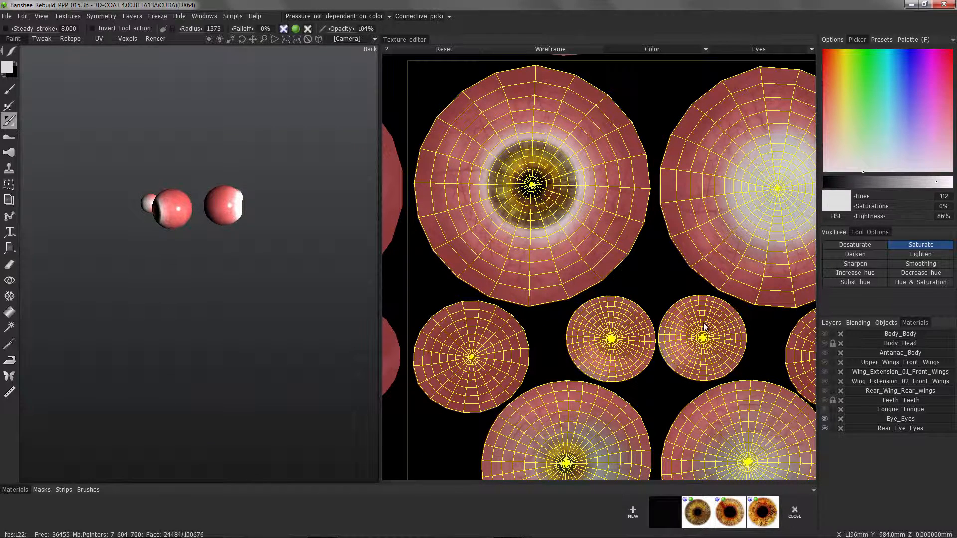
Choose the Clone tool with the symmetrical clone type for the isolated eyeballs.
left_click_drag(158, 130, 100, 294)
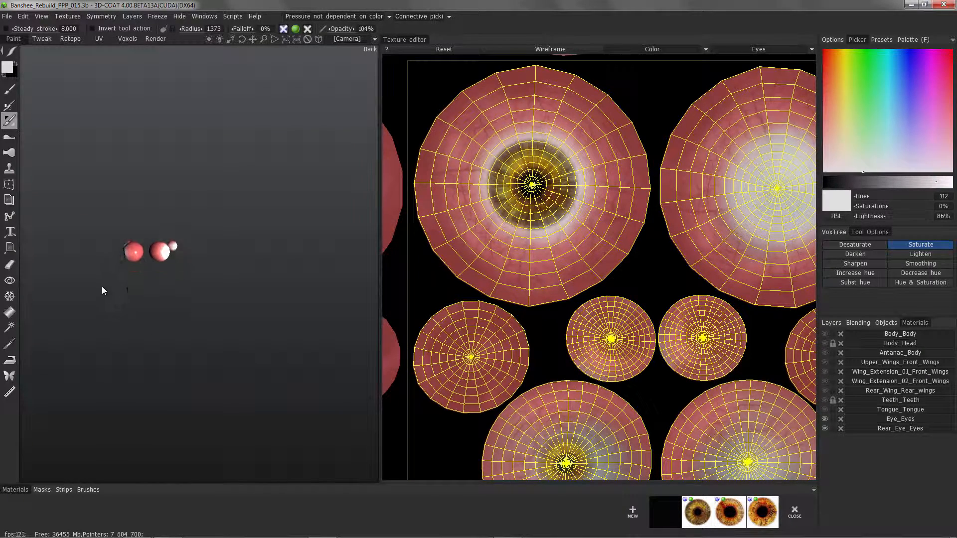
right_click_drag(205, 258, 151, 202)
middle_click_drag(96, 157, 41, 158)
left_click(10, 170)
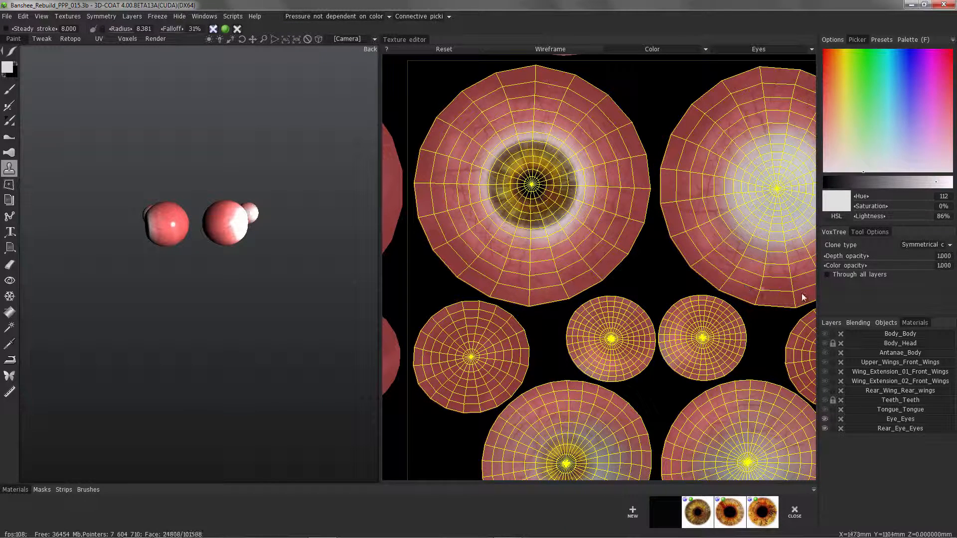
left_click(926, 245)
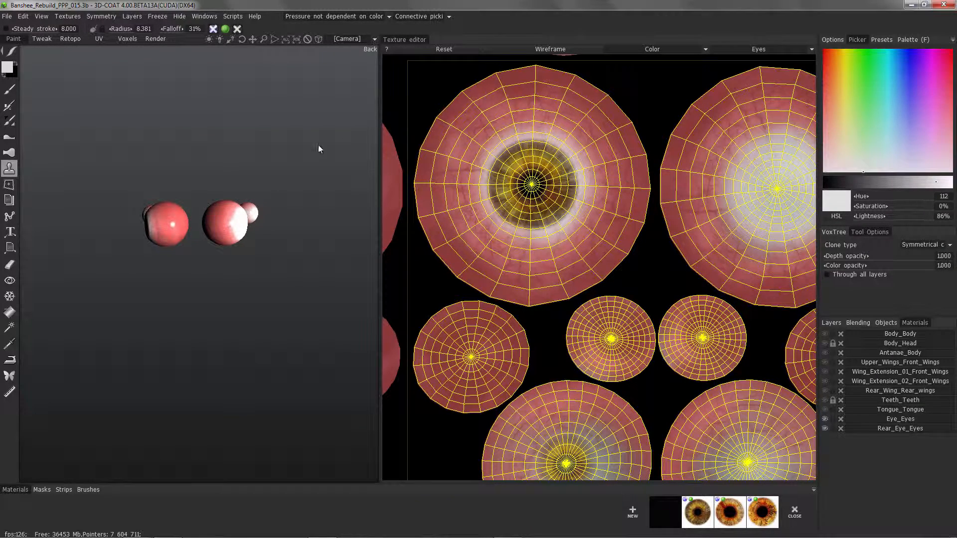
Turn on symmetry across the X axis for cloning between the two sides' eyes.
mouse_move(210, 220)
left_mouse_down("alt")
mouse_move(194, 231)
mouse_move(207, 222)
left_mouse_up("alt")
right_click_drag(207, 223, 219, 200, "alt")
middle_click_drag(219, 199, 221, 235, "alt")
key("s")
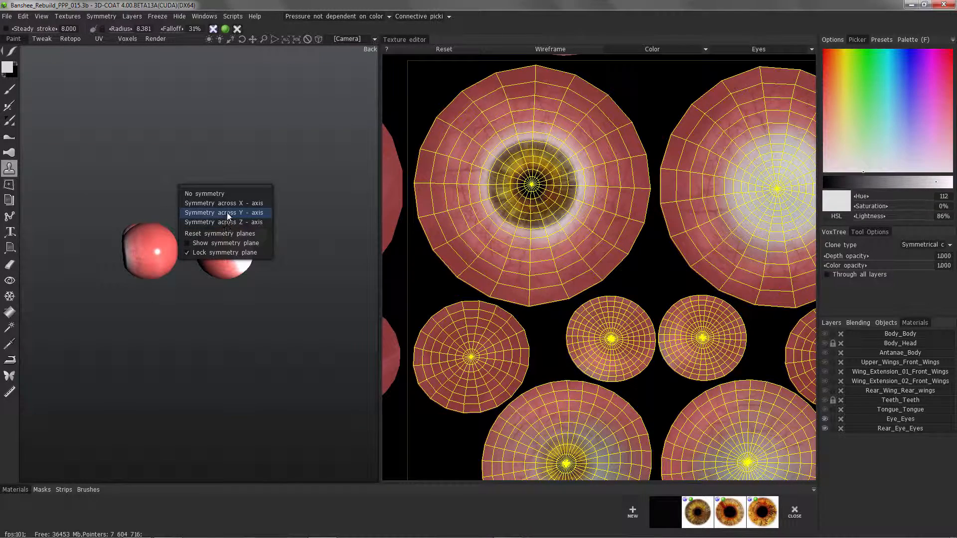
left_click(231, 204)
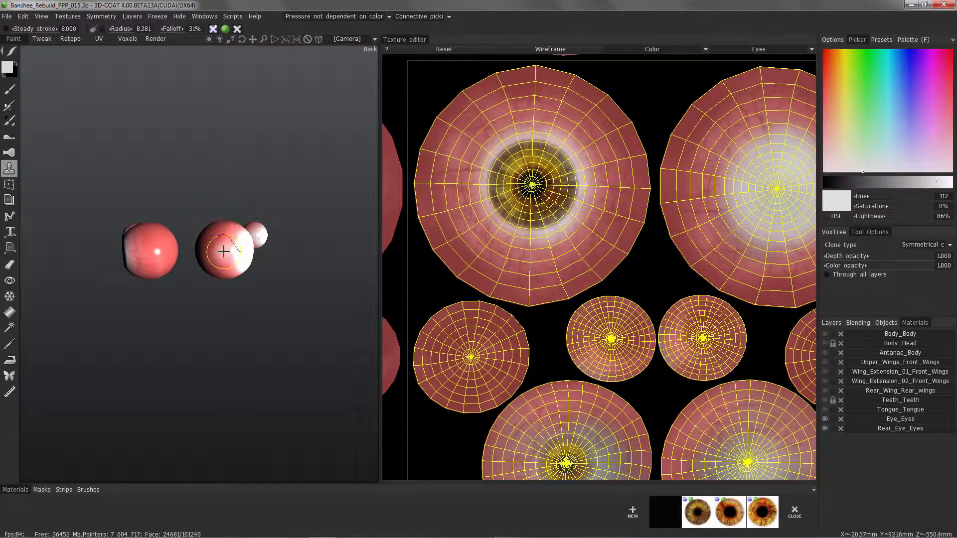
Show the symmetry plane to check its position between the eyes, and hide it again.
key("s")
left_click(195, 272)
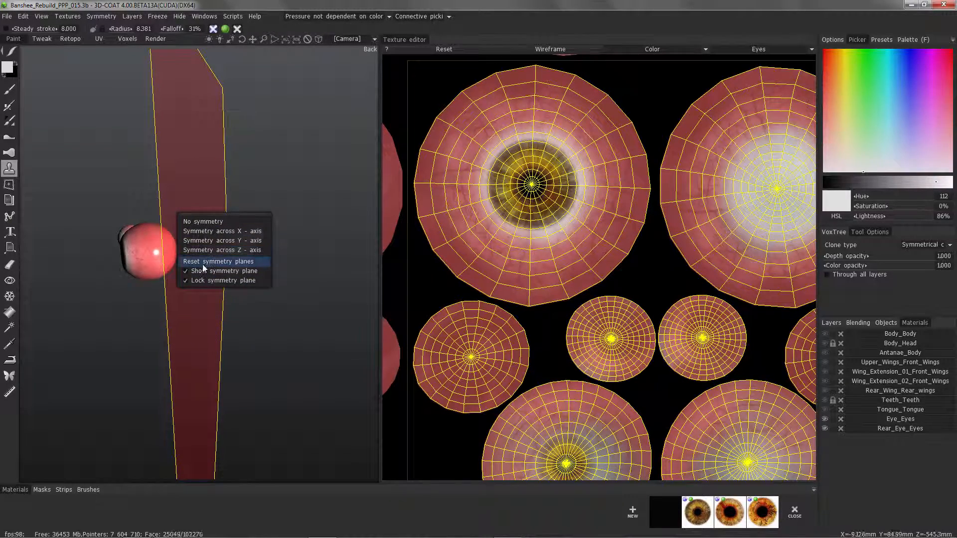
left_click(204, 269)
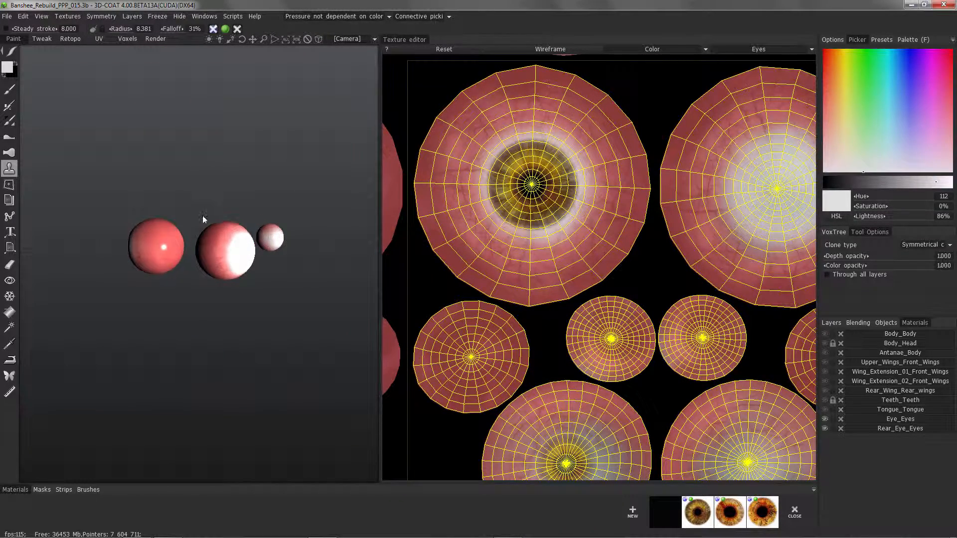
Clone the iris symmetrically onto the blank large eyeball on the opposite side.
left_click_drag(203, 215, 164, 220)
left_click_drag(247, 265, 259, 253)
right_click_drag(260, 253, 250, 257)
mouse_move(249, 257)
left_mouse_down("alt")
mouse_move(241, 270)
mouse_move(250, 266)
left_mouse_up("alt")
mouse_move(249, 267)
left_mouse_down("alt")
mouse_move(233, 267)
mouse_move(243, 271)
left_mouse_up("alt")
left_click_drag(243, 270, 234, 263, "alt")
mouse_move(233, 263)
left_mouse_down()
mouse_move(246, 249)
mouse_move(294, 254)
left_mouse_up()
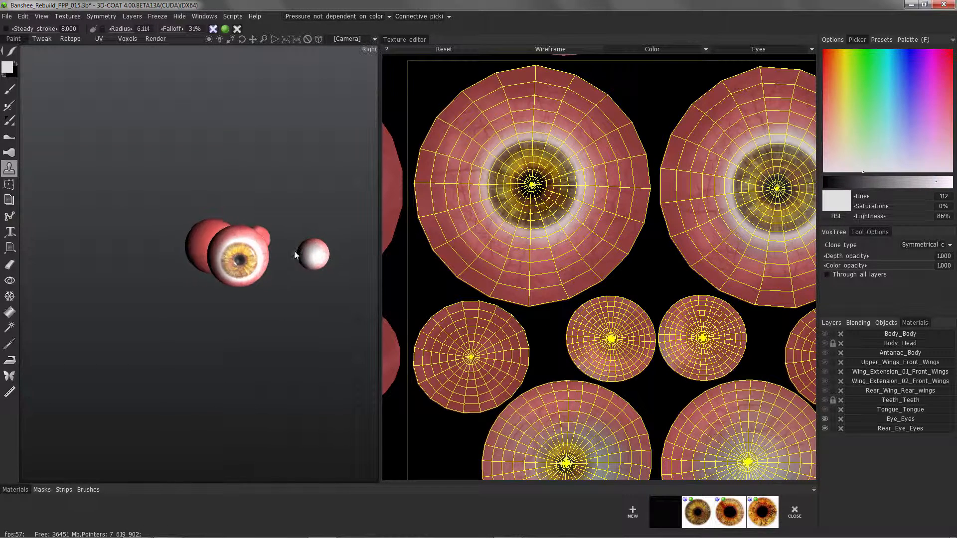
Clone the small iris symmetrically onto the blank rear eyeball beside the large one.
mouse_move(310, 245)
middle_mouse_down("alt")
mouse_move(197, 242)
mouse_move(219, 243)
middle_mouse_up("alt")
right_click_drag(219, 243, 222, 261, "alt")
left_click_drag(223, 261, 231, 254)
right_click_drag(231, 254, 229, 252)
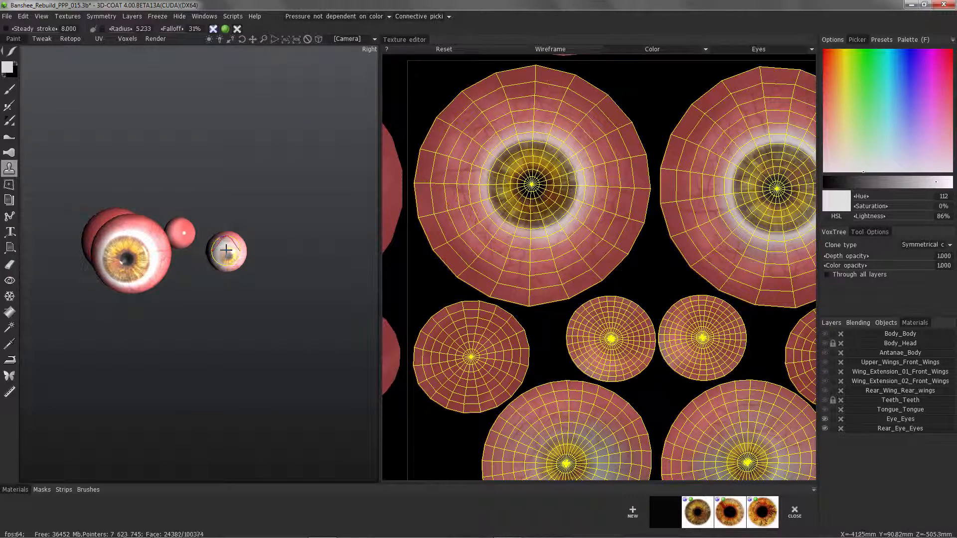
left_click_drag(228, 252, 223, 250)
mouse_move(222, 250)
left_mouse_down("alt")
mouse_move(207, 245)
mouse_move(227, 259)
left_mouse_up("alt")
left_click_drag(227, 259, 218, 253)
left_click_drag(218, 254, 223, 252)
Show the Body_Head material again and examine the finished eyes within the head.
left_click_drag(186, 170, 223, 171, "alt")
left_click_drag(85, 250, 210, 295, "alt")
middle_click_drag(82, 290, 174, 323, "alt")
right_click_drag(175, 323, 172, 308, "alt")
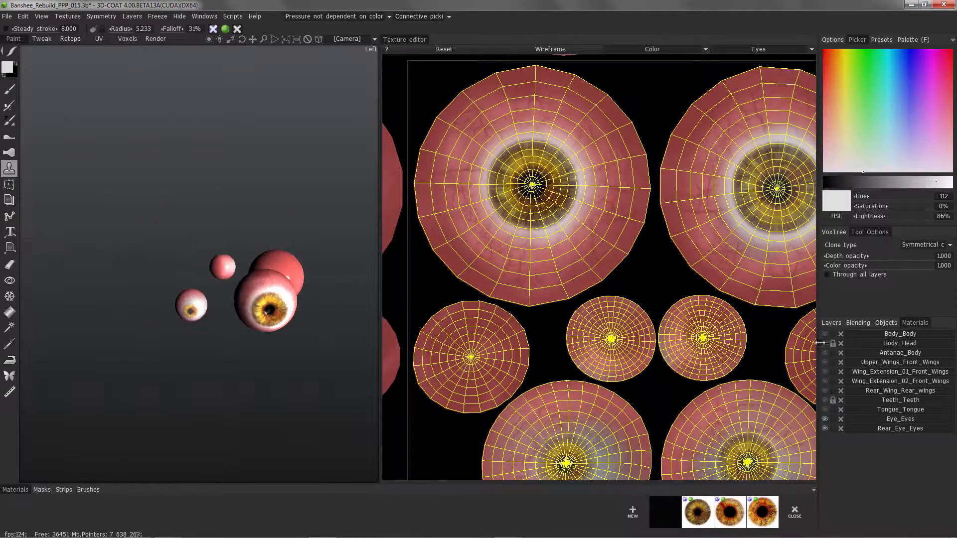
left_click(825, 343)
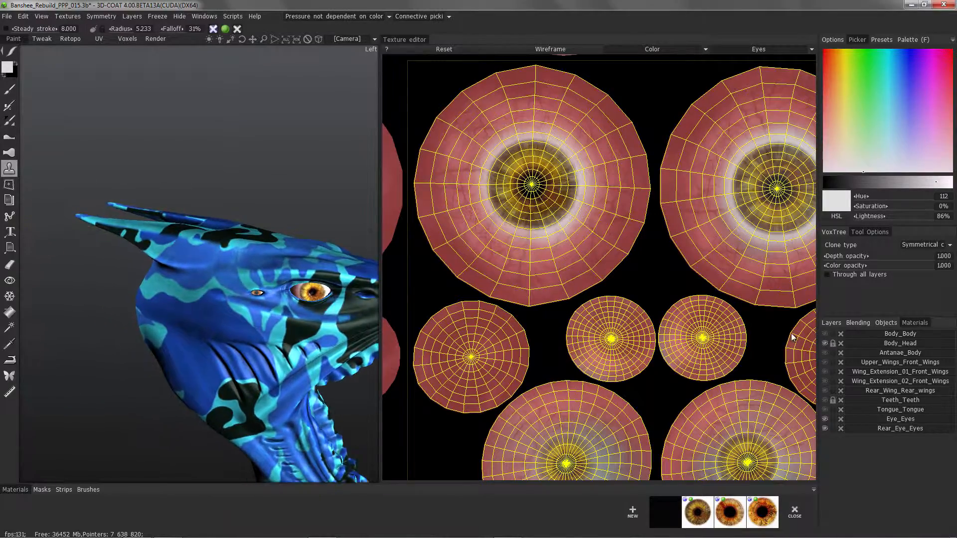
middle_click_drag(310, 227, 291, 220, "alt")
right_click_drag(291, 220, 305, 334, "alt")
middle_click_drag(305, 334, 244, 292, "alt")
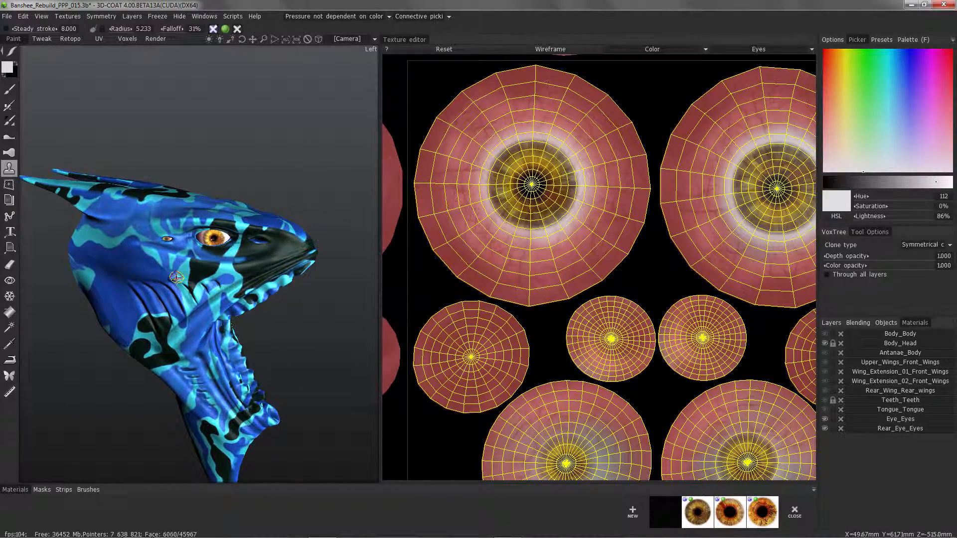
Show the Tongue_Tongue material and examine the tongue's texture up close inside the open mouth.
left_click_drag(177, 277, 454, 299, "alt")
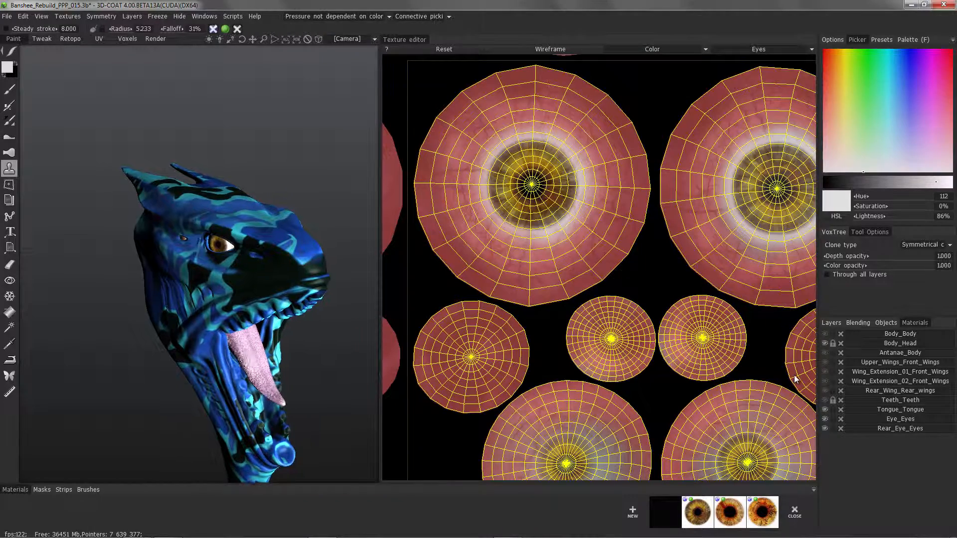
right_click_drag(215, 199, 203, 256, "alt")
middle_click_drag(204, 257, 203, 203, "alt")
left_click_drag(204, 204, 208, 234, "alt")
right_click_drag(208, 233, 215, 289, "alt")
left_click_drag(216, 289, 238, 324, "alt")
right_click_drag(237, 324, 239, 394, "alt")
middle_click_drag(239, 394, 236, 312, "alt")
left_click_drag(236, 312, 207, 279, "alt")
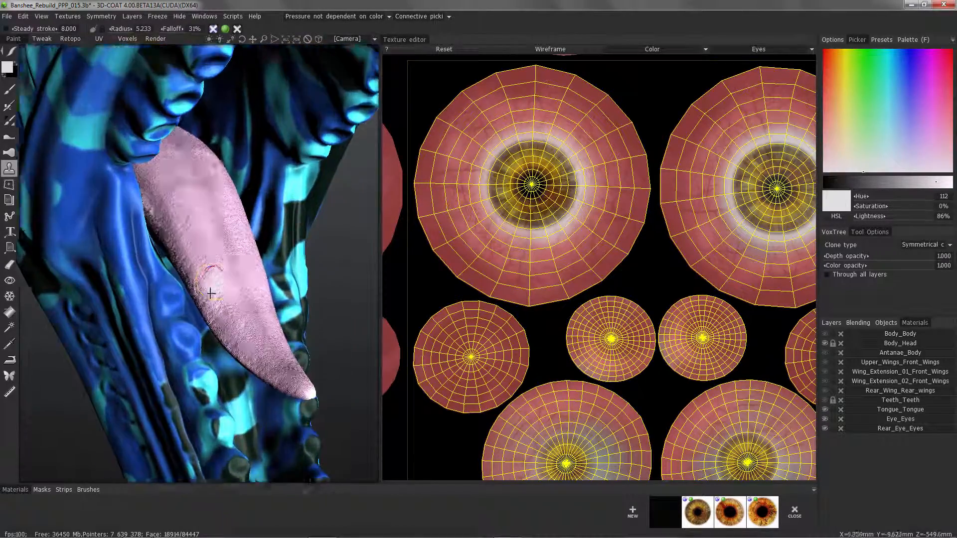